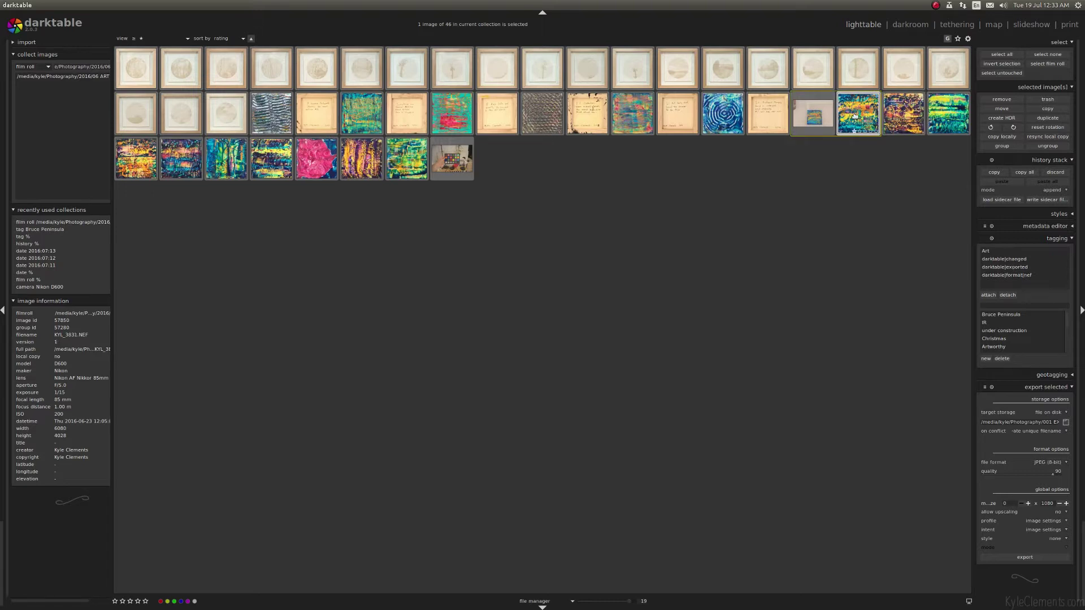
Duplicate the selected painting photo in lighttable, bringing the collection to 47 images
click(1047, 118)
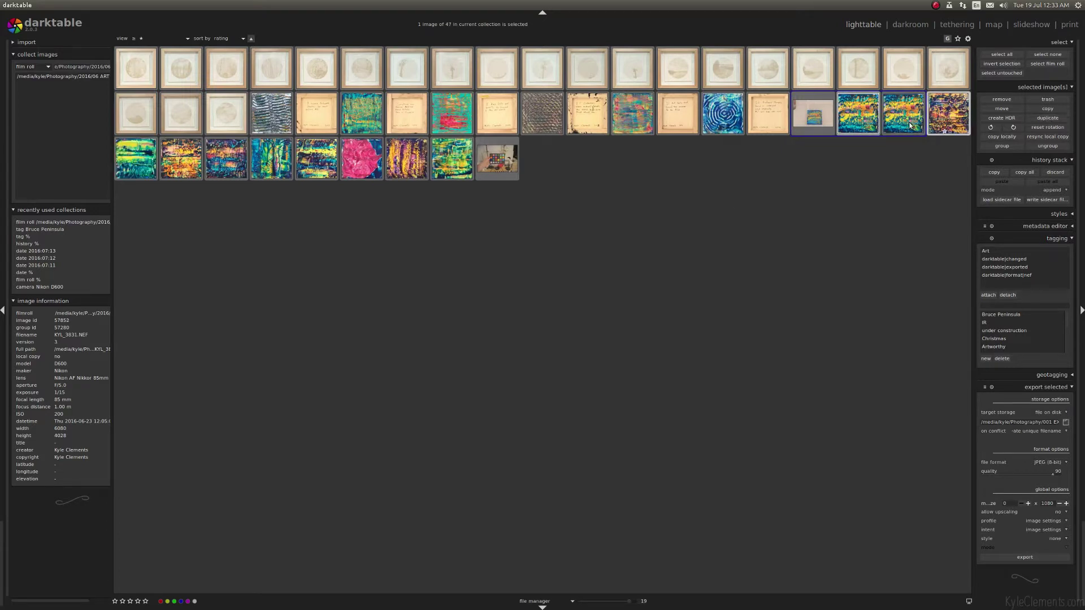
Reset the painting duplicate to its '0 - original' history state and go back to lighttable
double_click(888, 121)
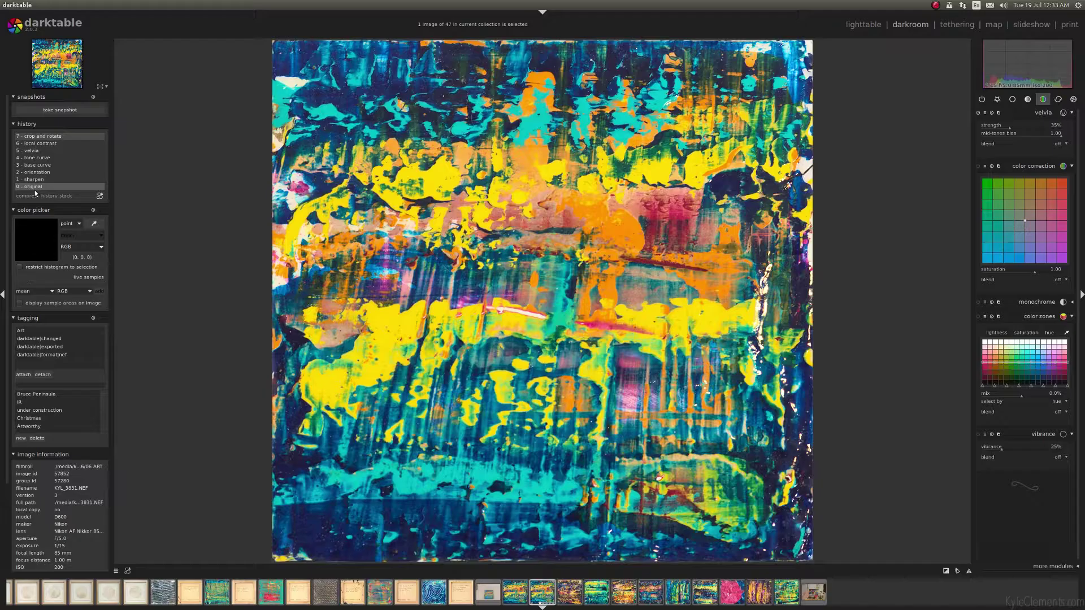
click(113, 393)
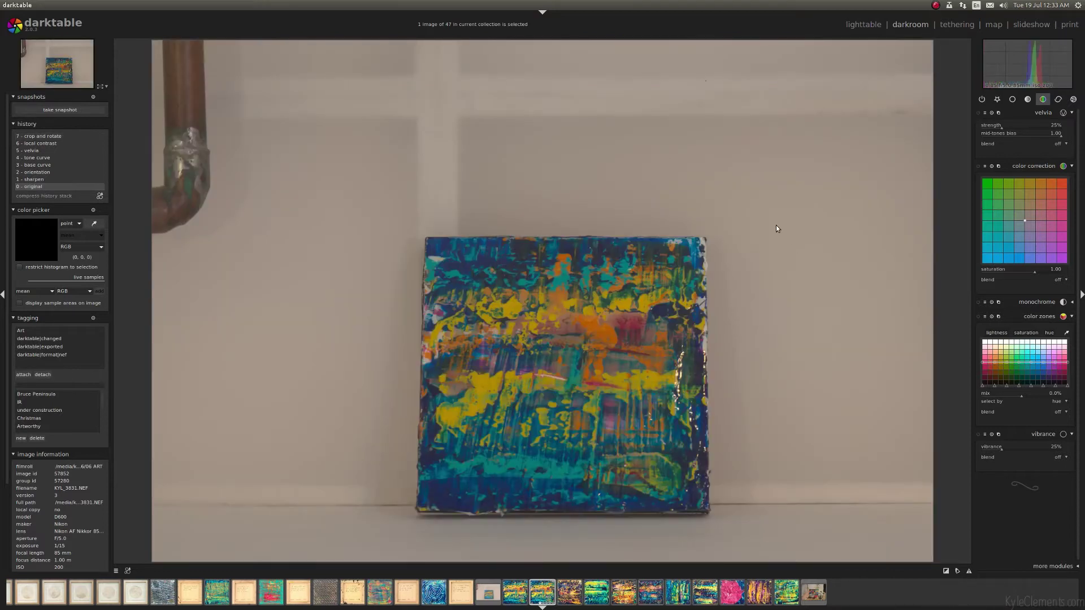
key(l)
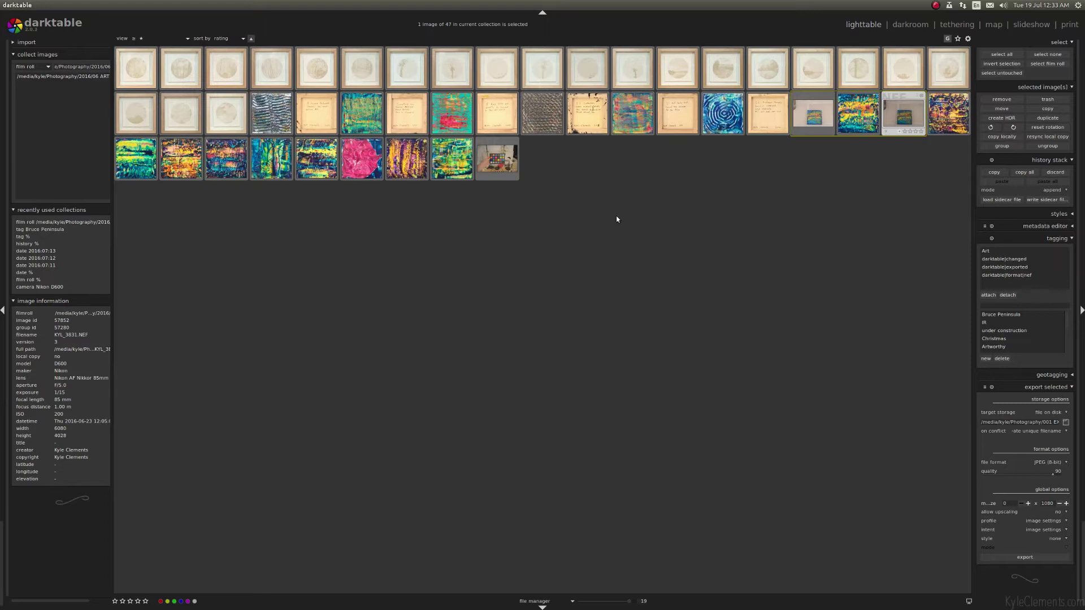
Open KYL_4615.NEF in darkroom and sample red chart patch 015 with the colour picker
double_click(496, 164)
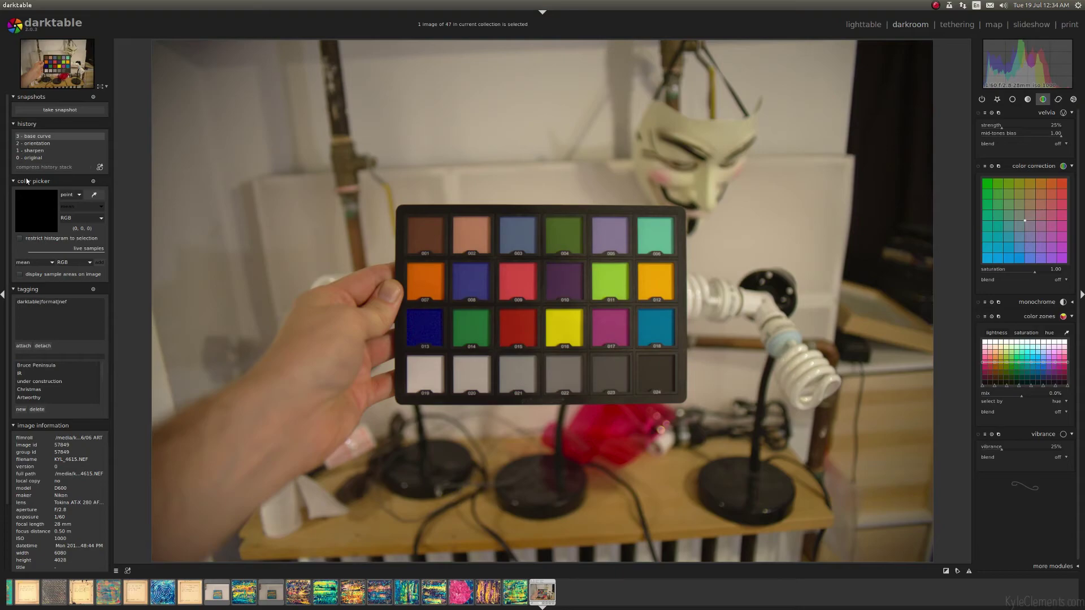
click(27, 180)
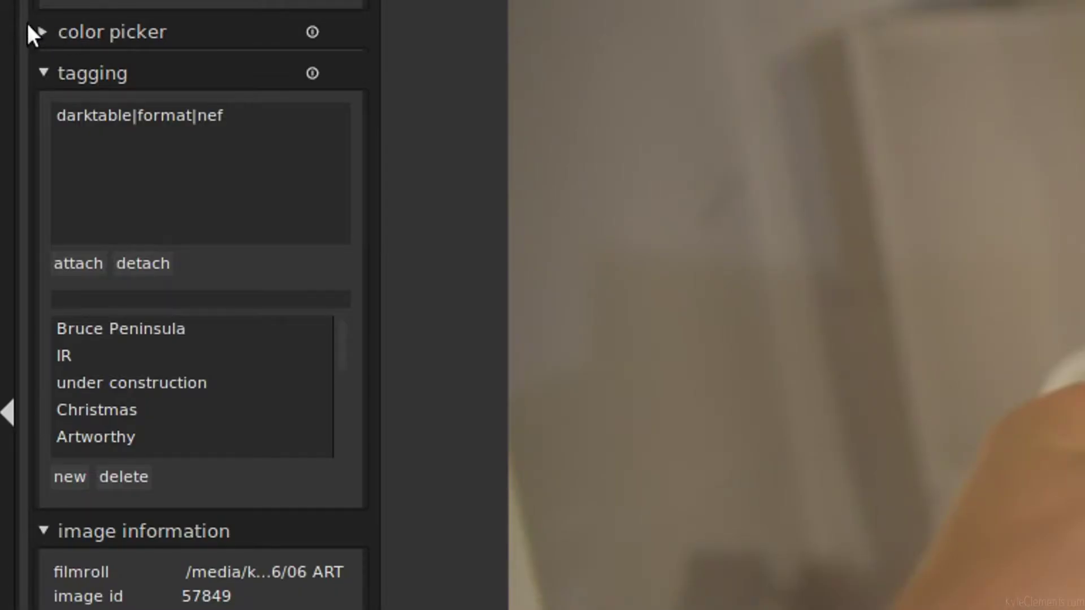
click(52, 31)
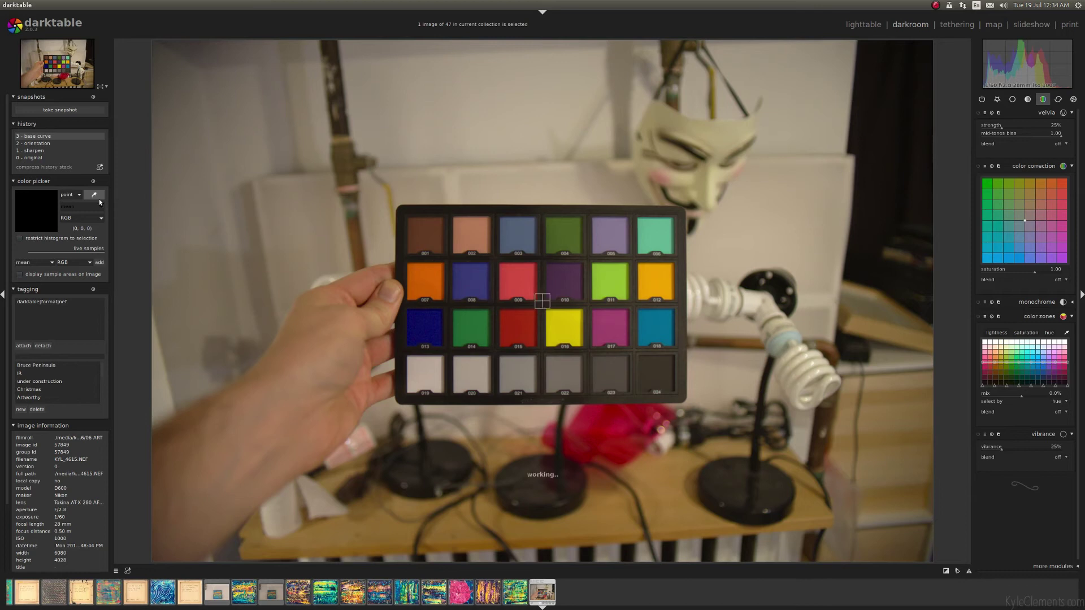
click(518, 325)
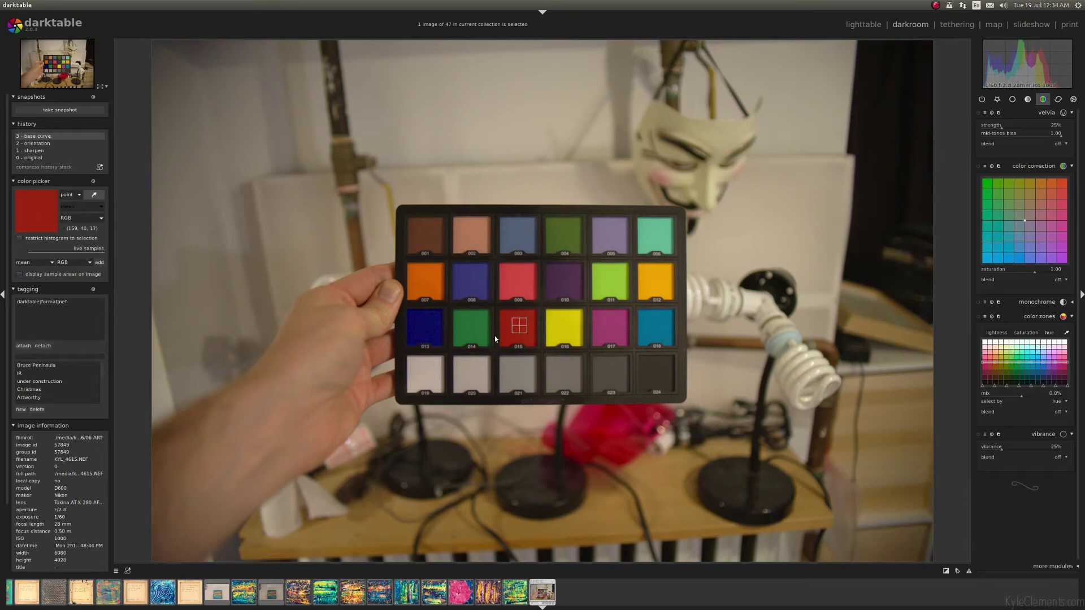
click(516, 326)
Sample purple patch 010 and pull the colour zones curve down at that hue
click(570, 285)
click(609, 236)
click(561, 287)
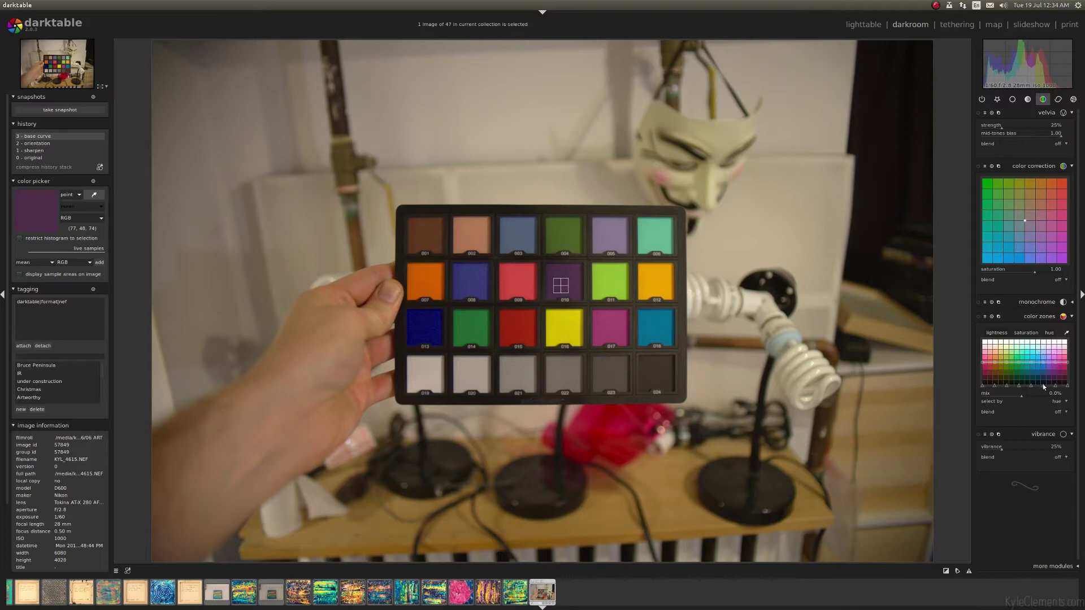
drag(1047, 365, 1044, 376)
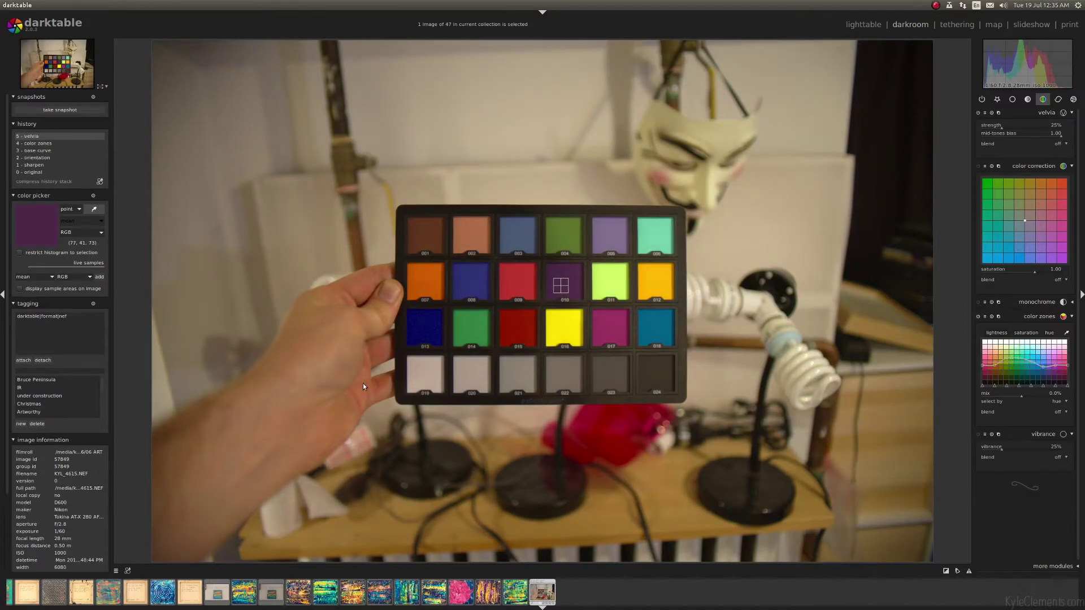
Copy the colour-checker photo's full history onto the painting duplicate, then reopen the checker photo
click(864, 25)
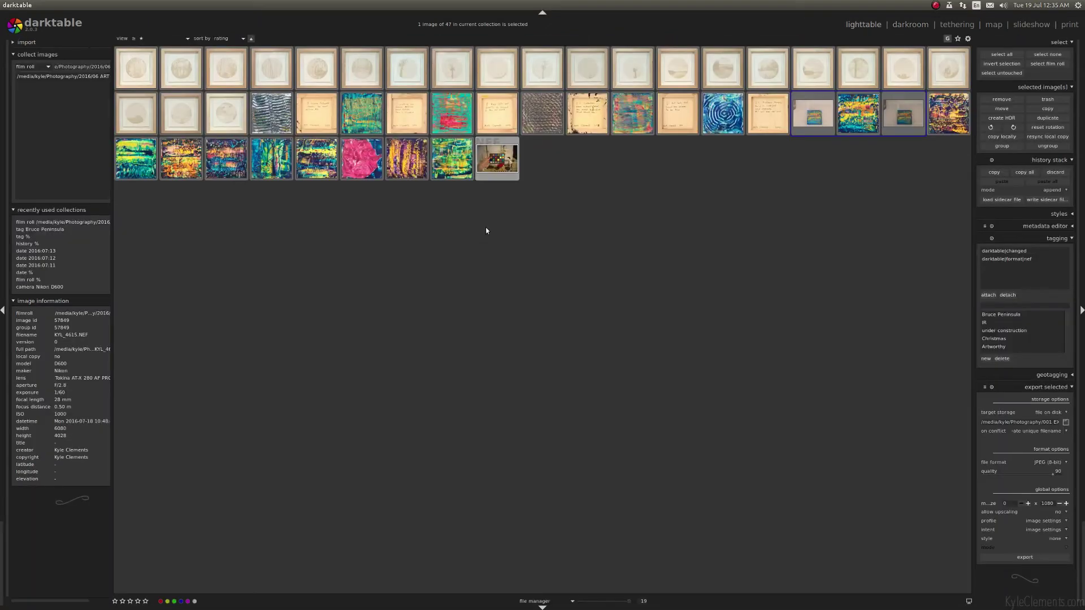
mouse_move(494, 162)
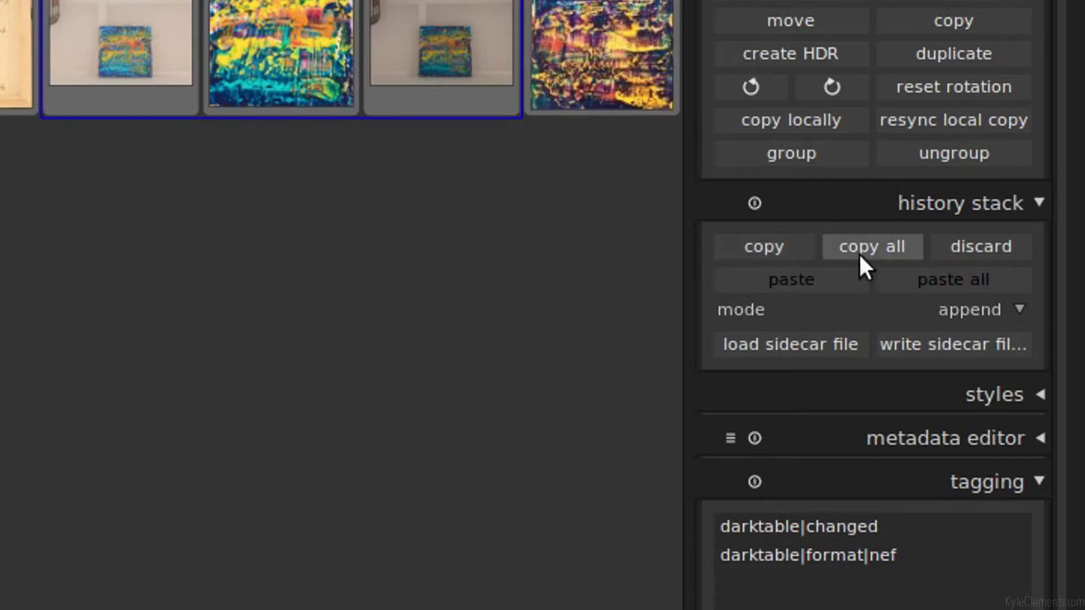
click(870, 242)
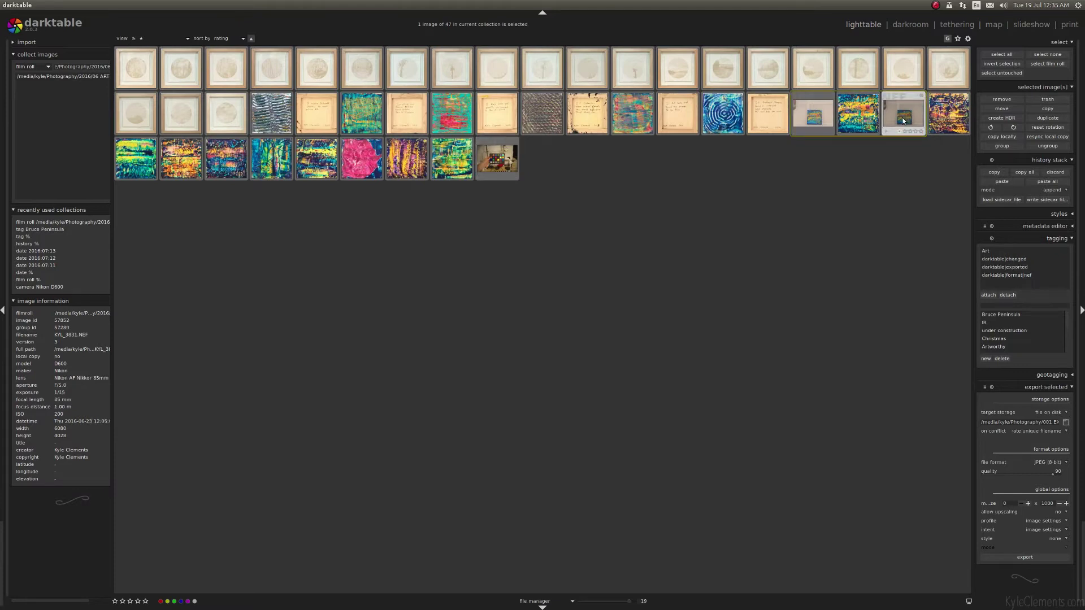
click(1051, 183)
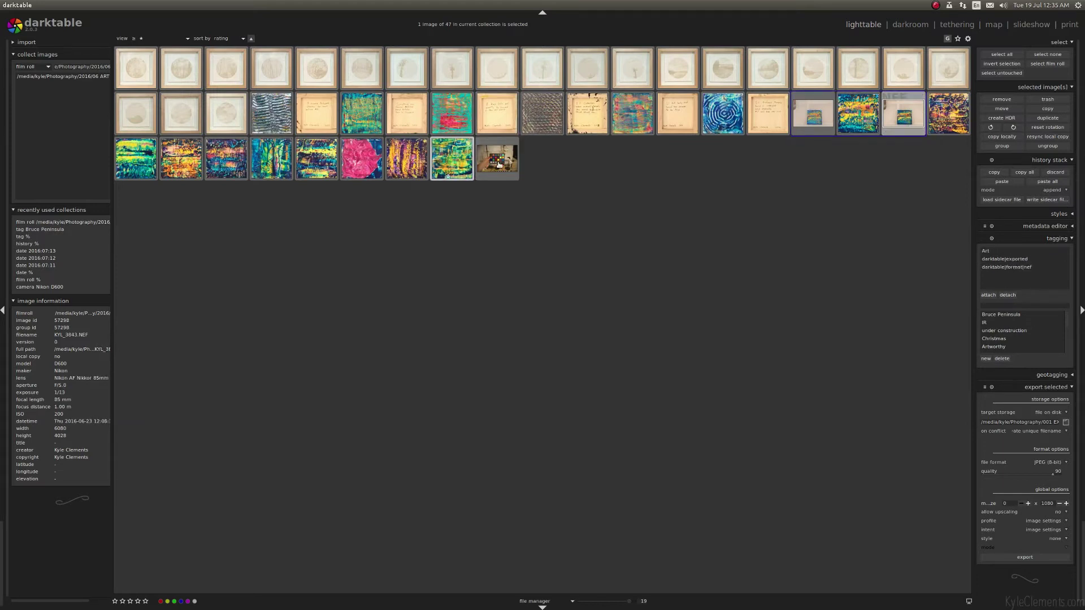
key(d)
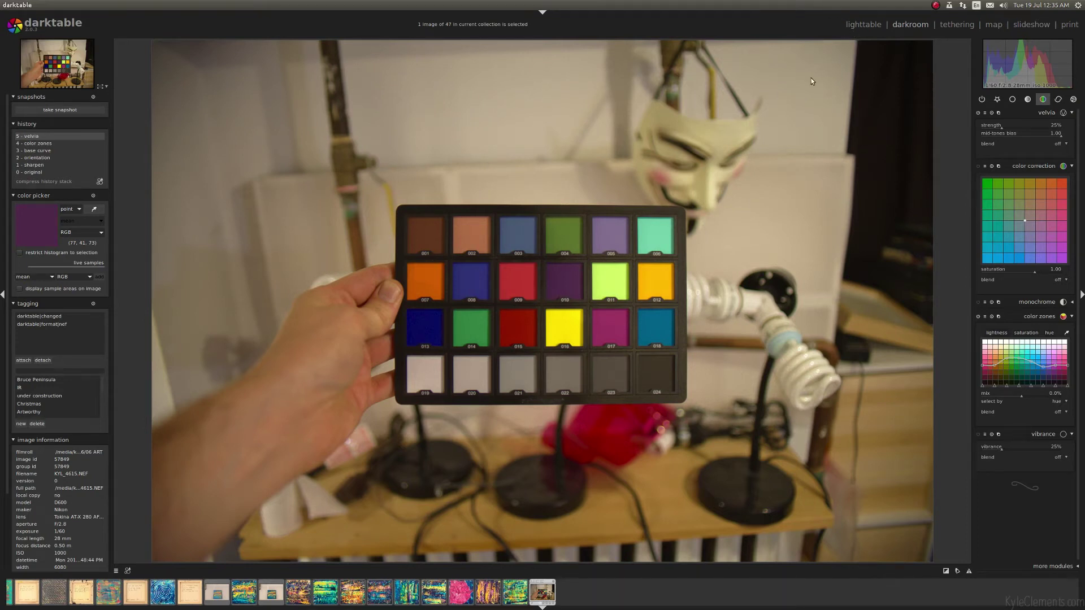
Open the painting duplicate in darkroom and view it at 100% zoom
key(l)
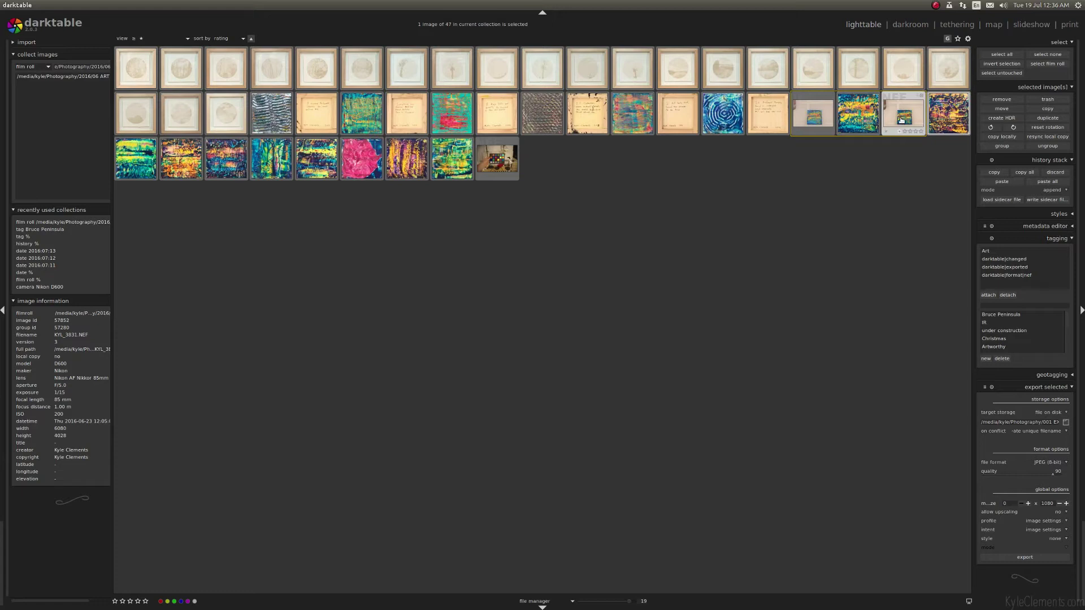
key(d)
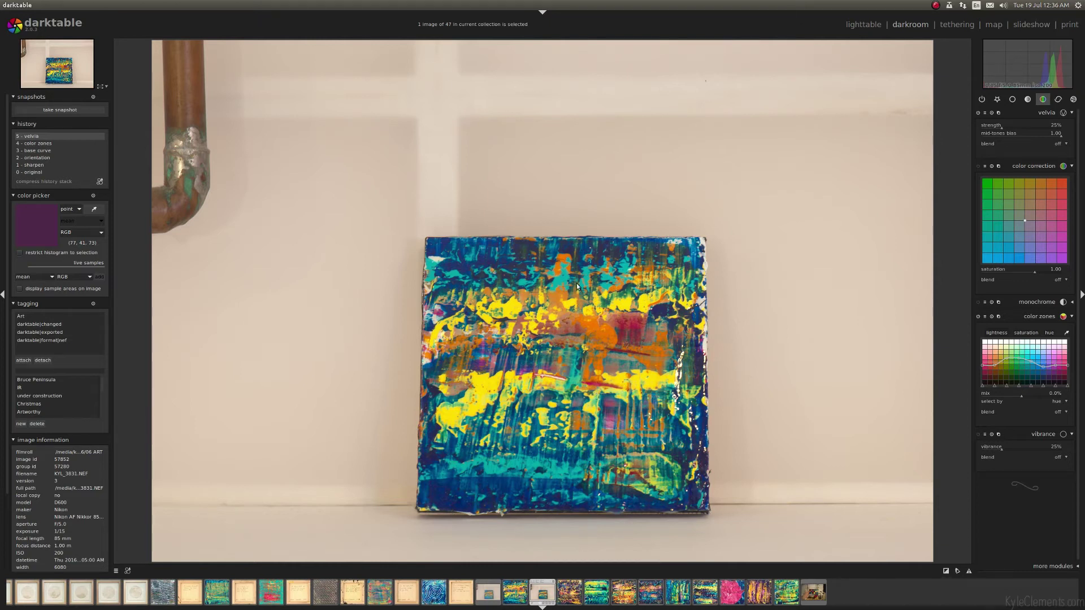
middle_click(567, 267)
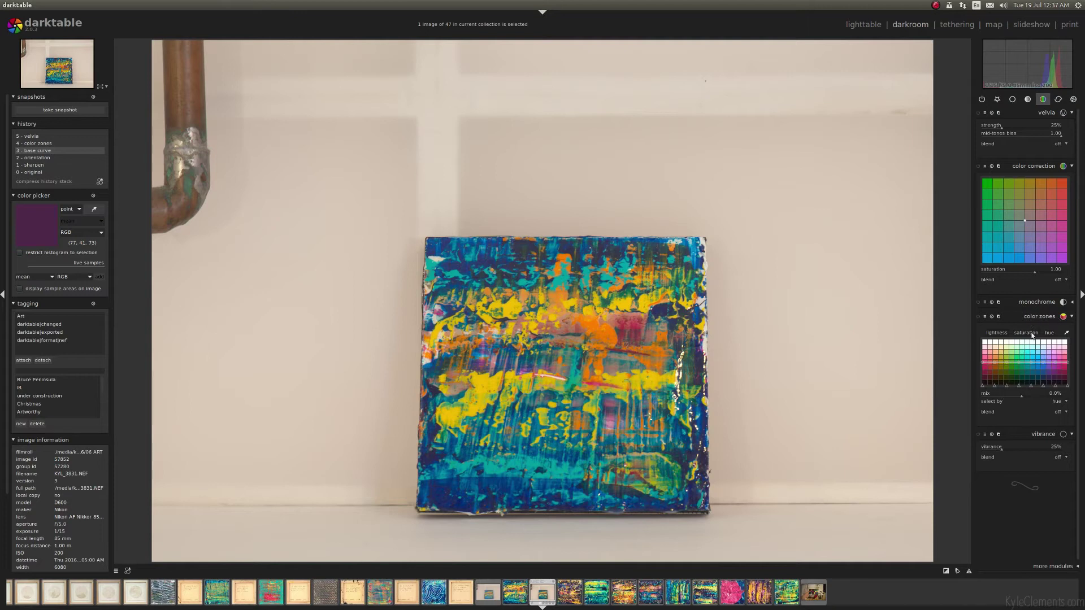
Sample colours from the painting with the colour zones picker
click(1028, 334)
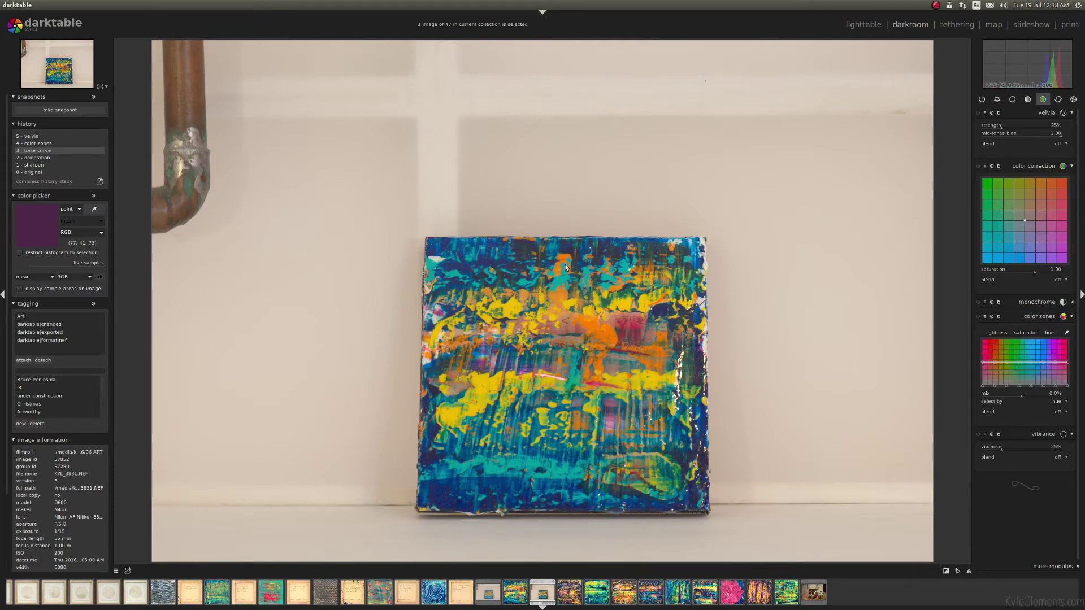
key(alt+1)
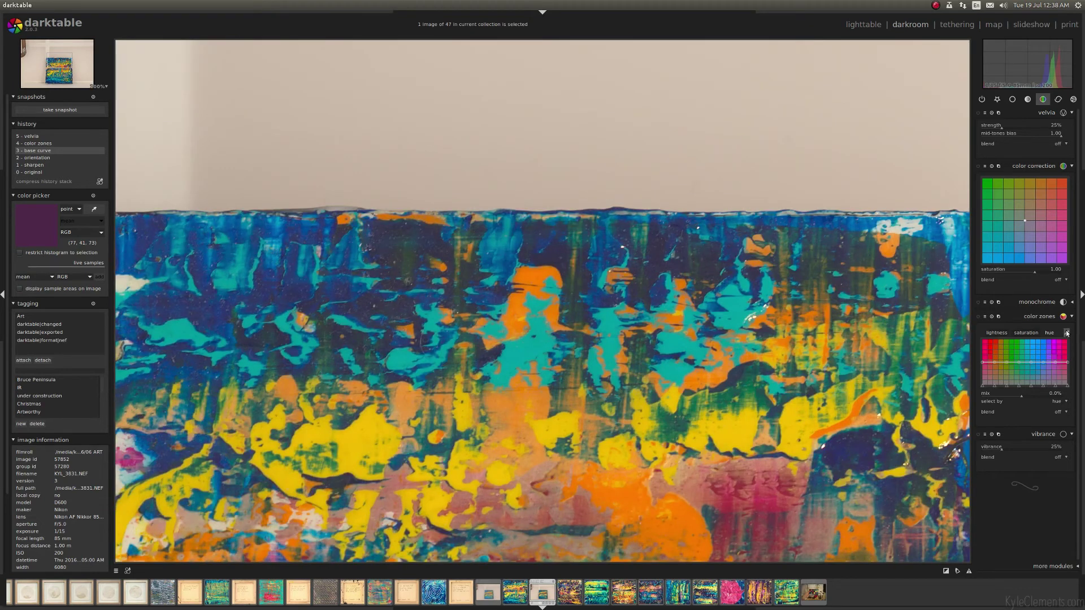
click(1066, 333)
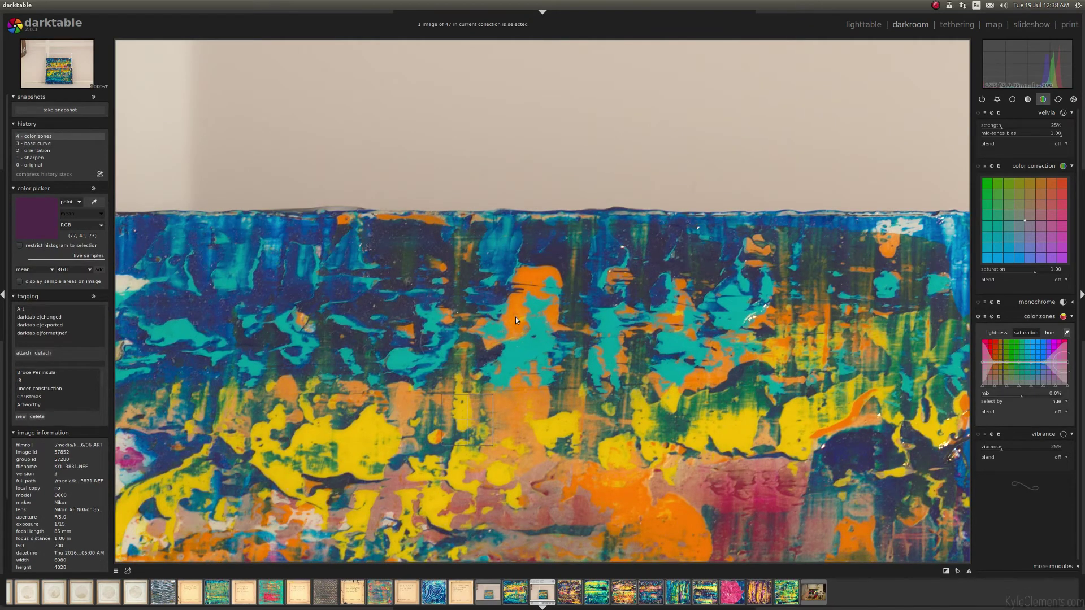
click(536, 308)
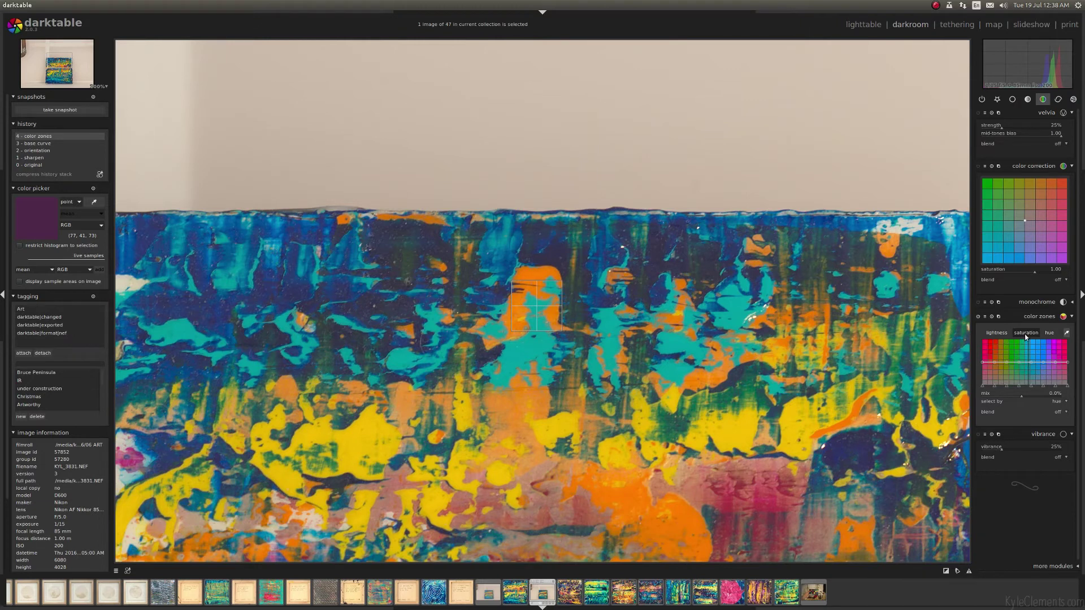
Shift the painting's cyan areas toward a muted teal on the colour zones hue curve
click(1049, 333)
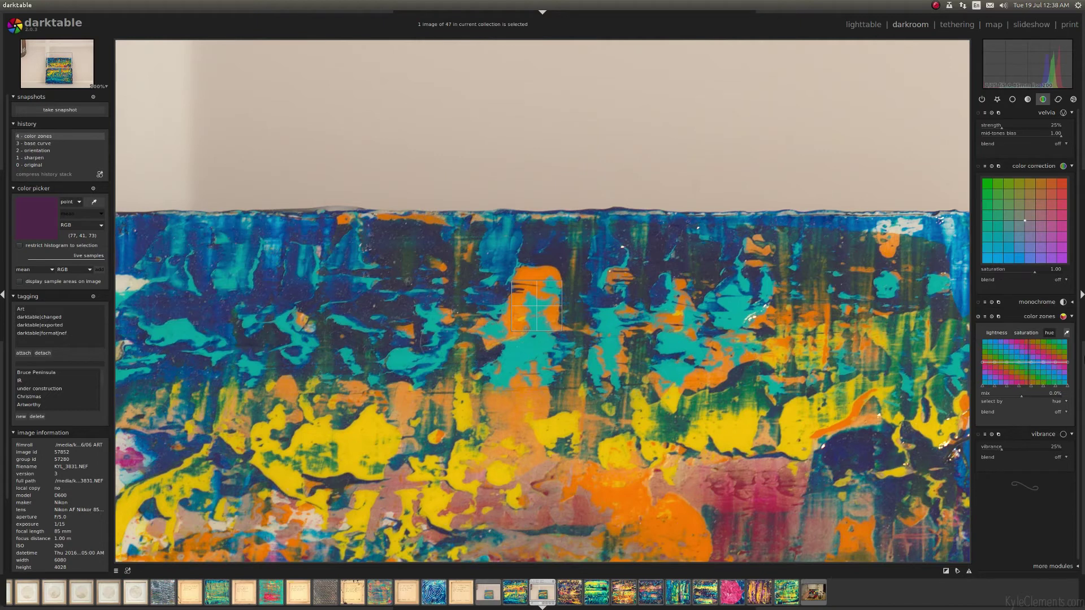
click(1028, 357)
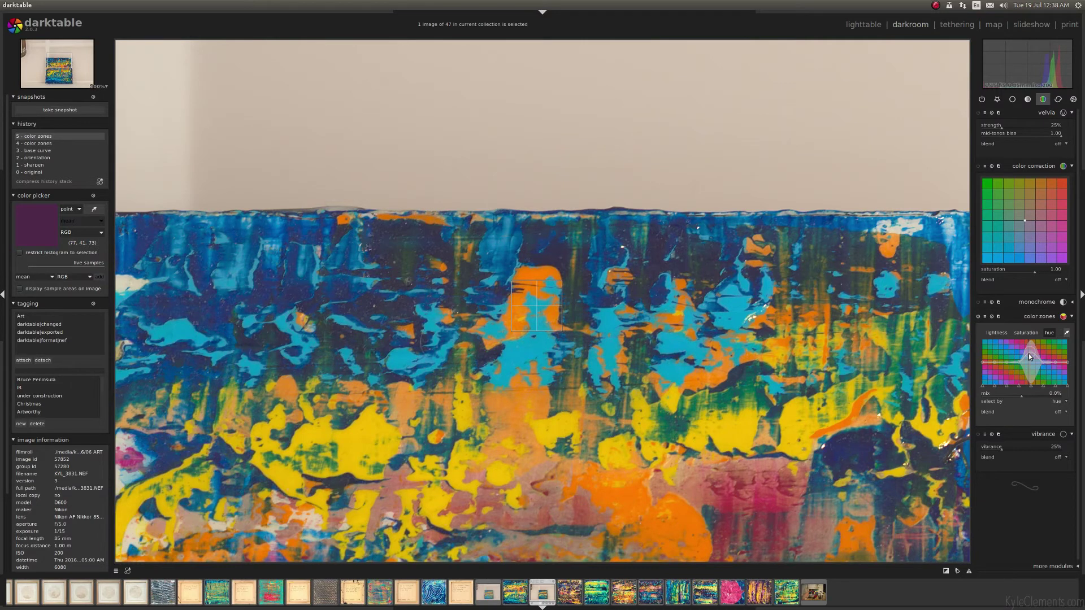
drag(1026, 366, 1027, 370)
click(1026, 373)
click(1027, 379)
click(1026, 333)
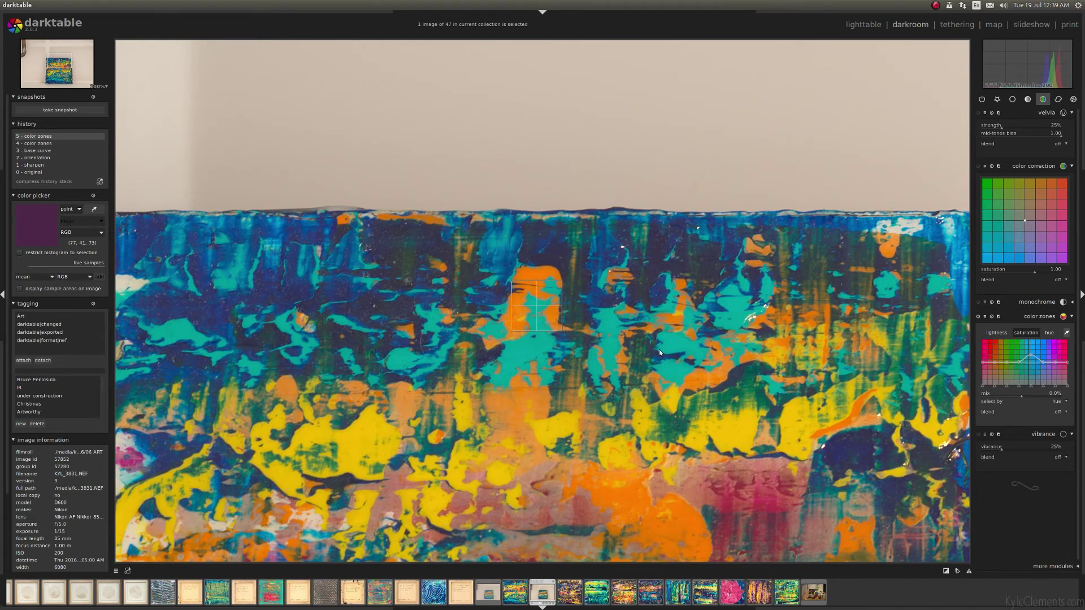
scroll(659, 349, down, 5)
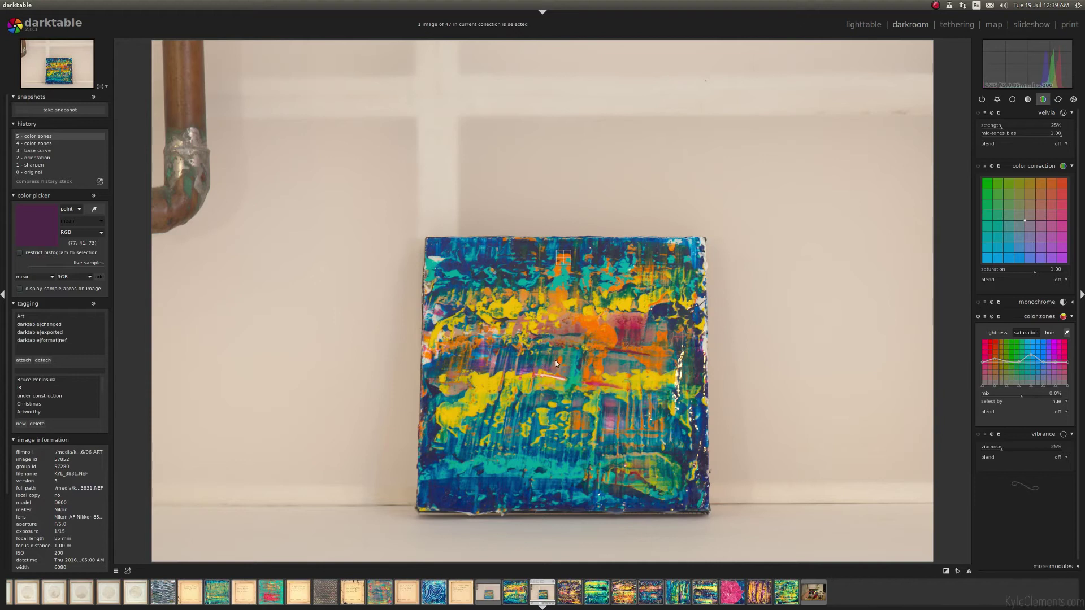
Dip the colour zones saturation curve slightly at the yellow-green hues
middle_click(487, 380)
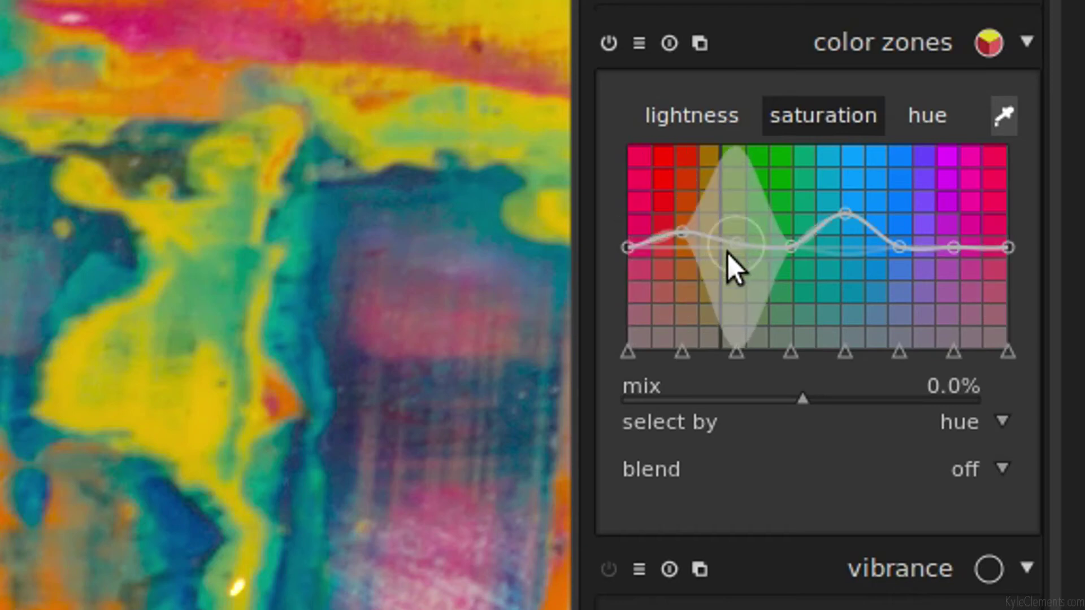
scroll(727, 253, down, 5)
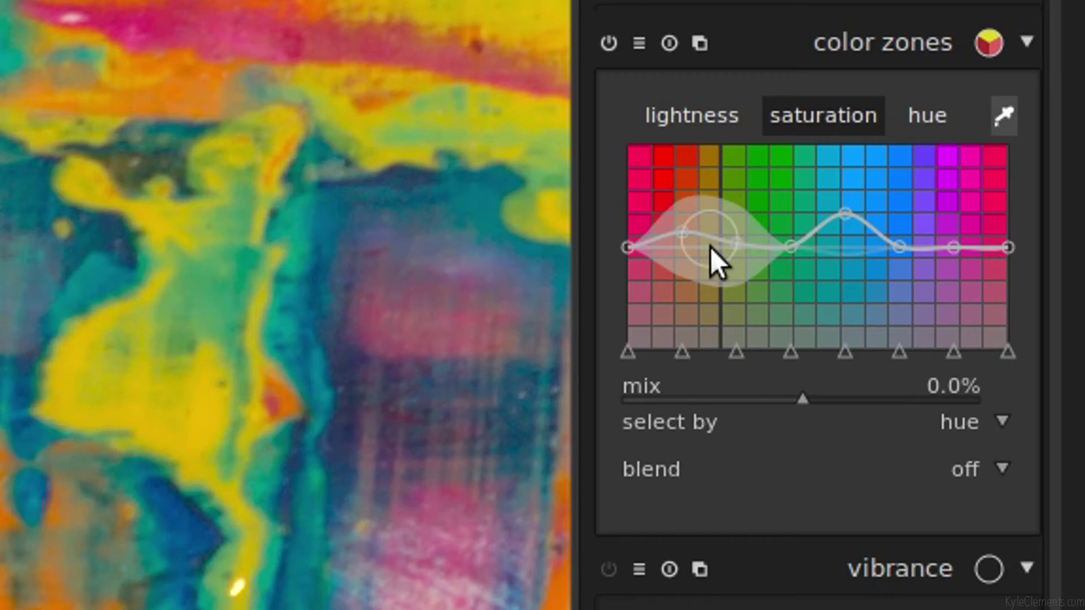
scroll(710, 248, up, 4)
scroll(717, 248, down, 2)
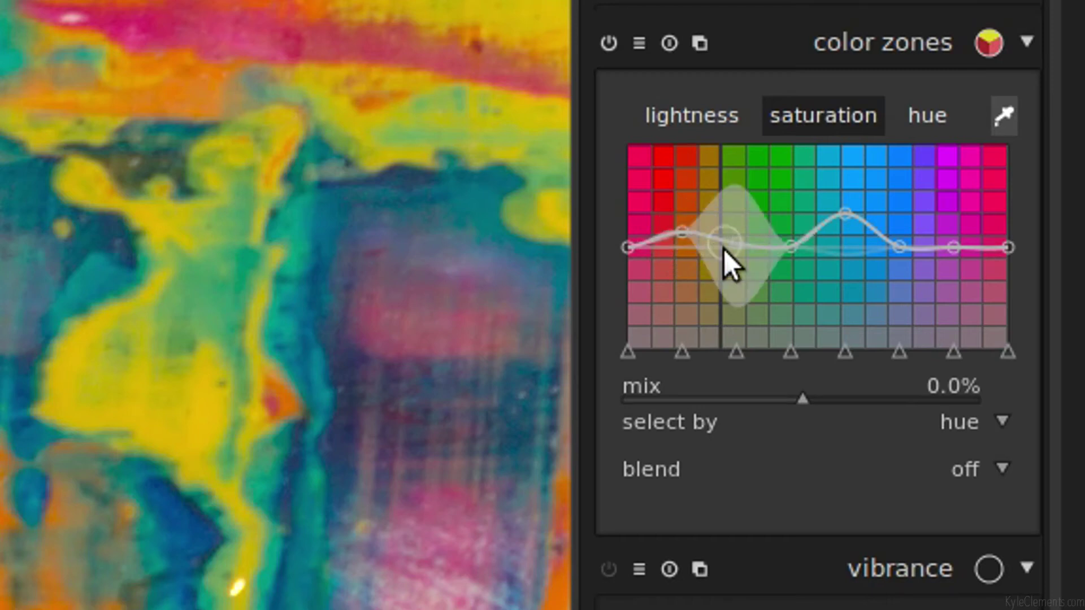
scroll(723, 248, up, 1)
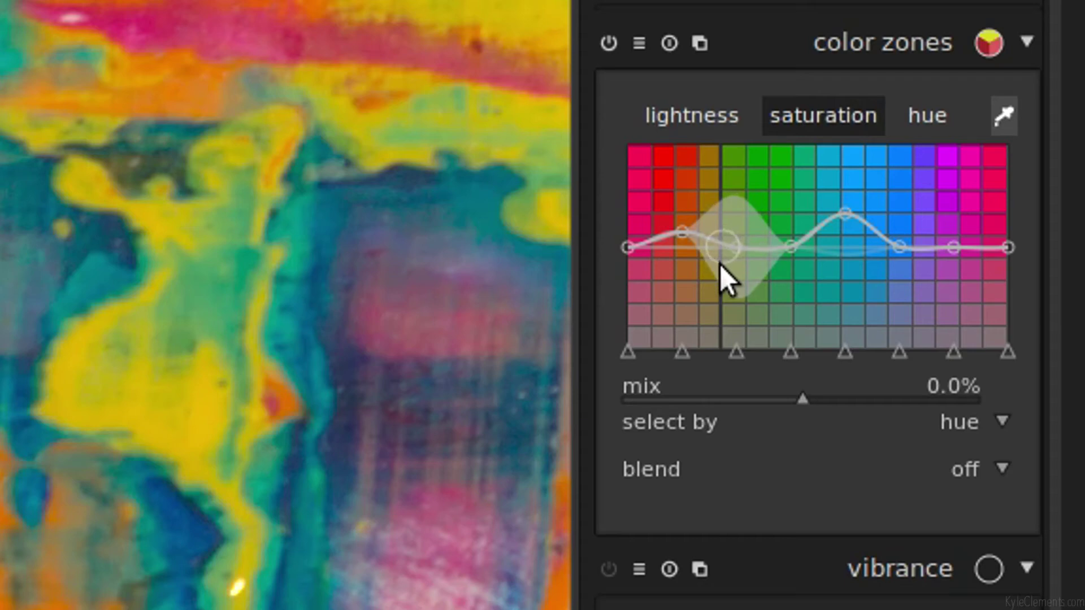
drag(720, 266, 720, 271)
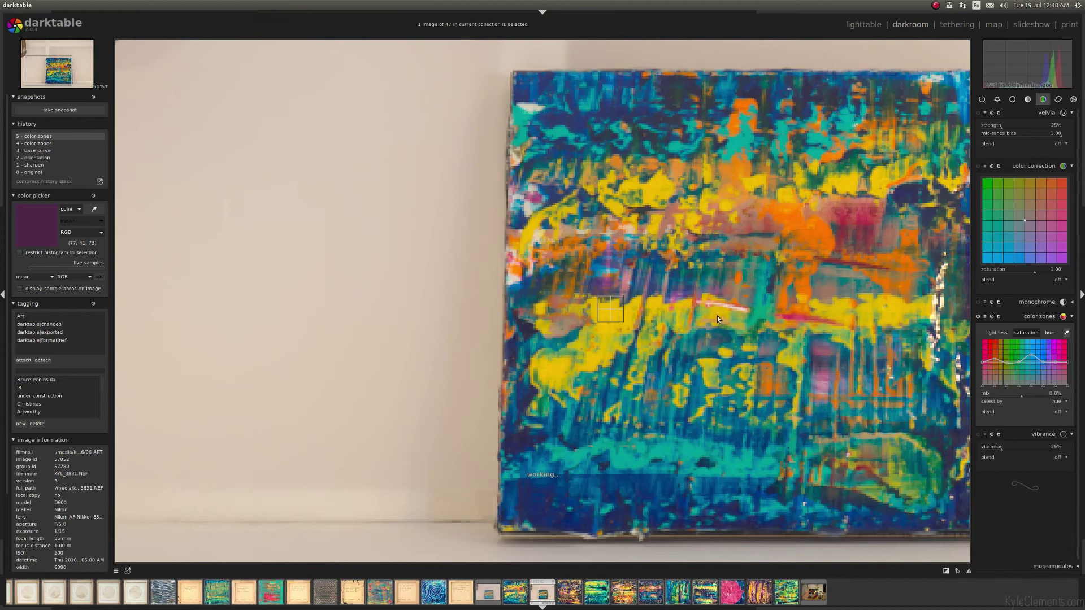
scroll(717, 316, down, 3)
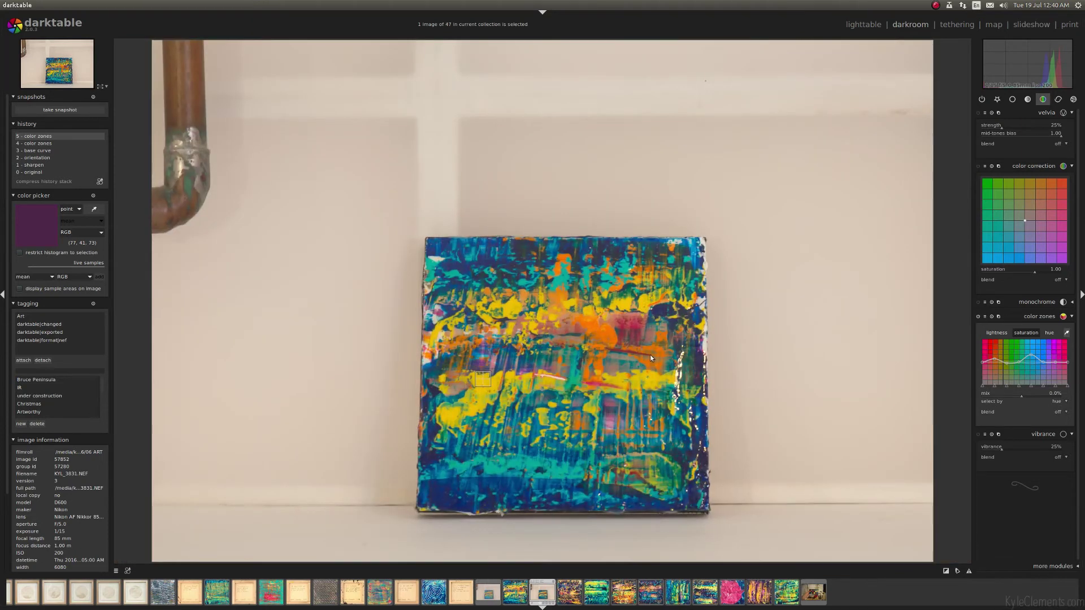
click(1027, 100)
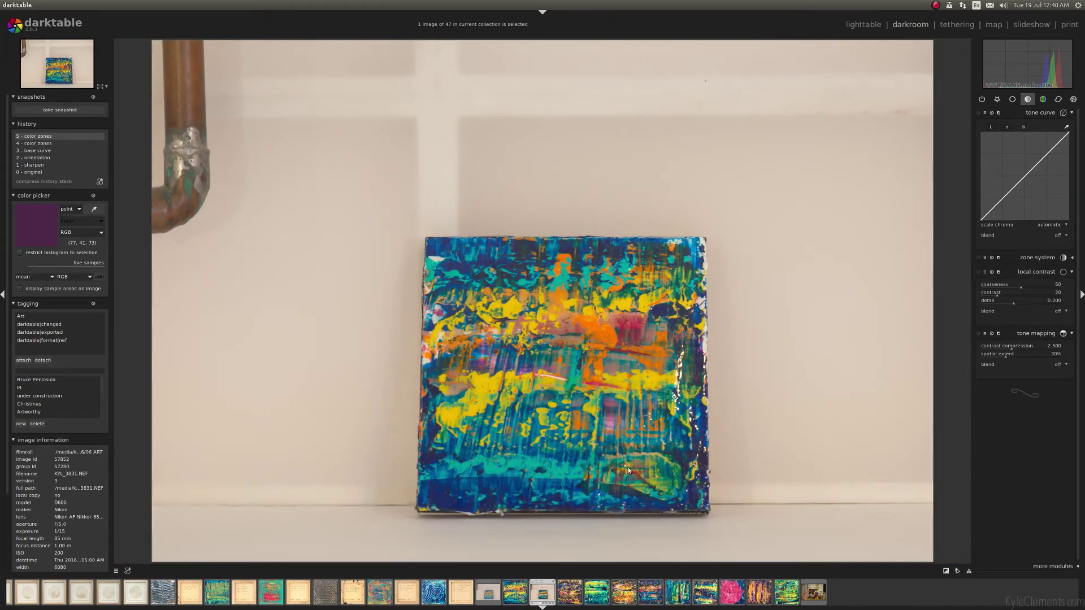
Sample a dark painting area and move the tone curve L point from 18.2 to 14.0
middle_click(694, 457)
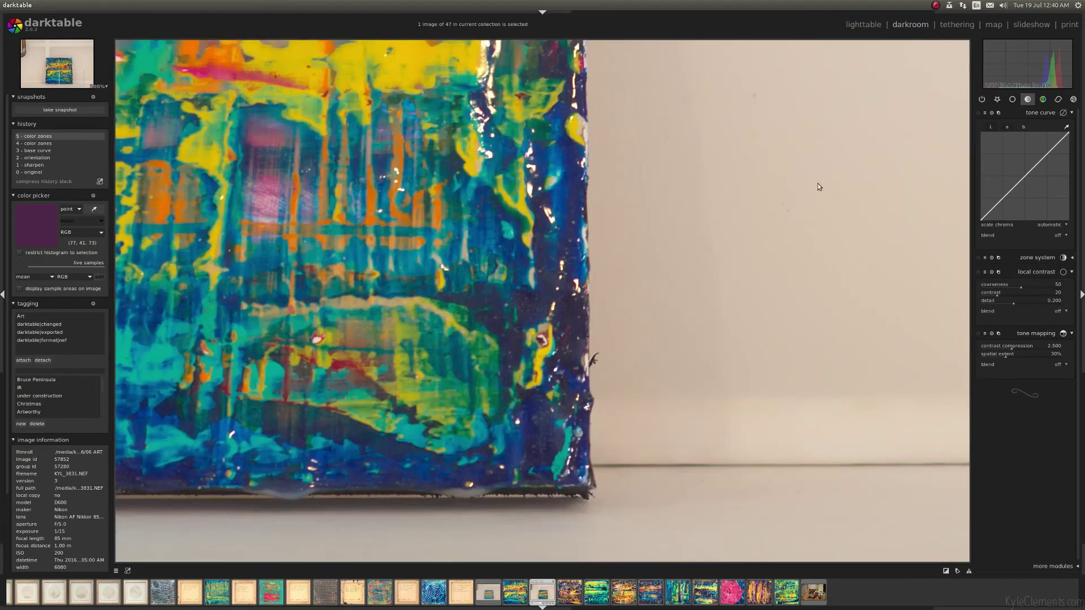
click(1066, 127)
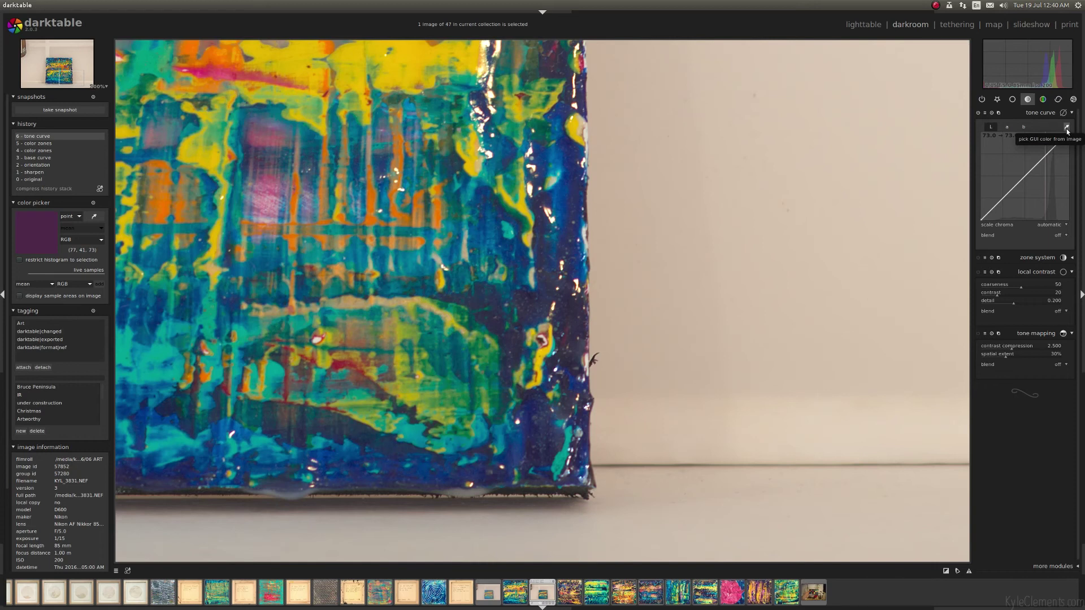
click(531, 397)
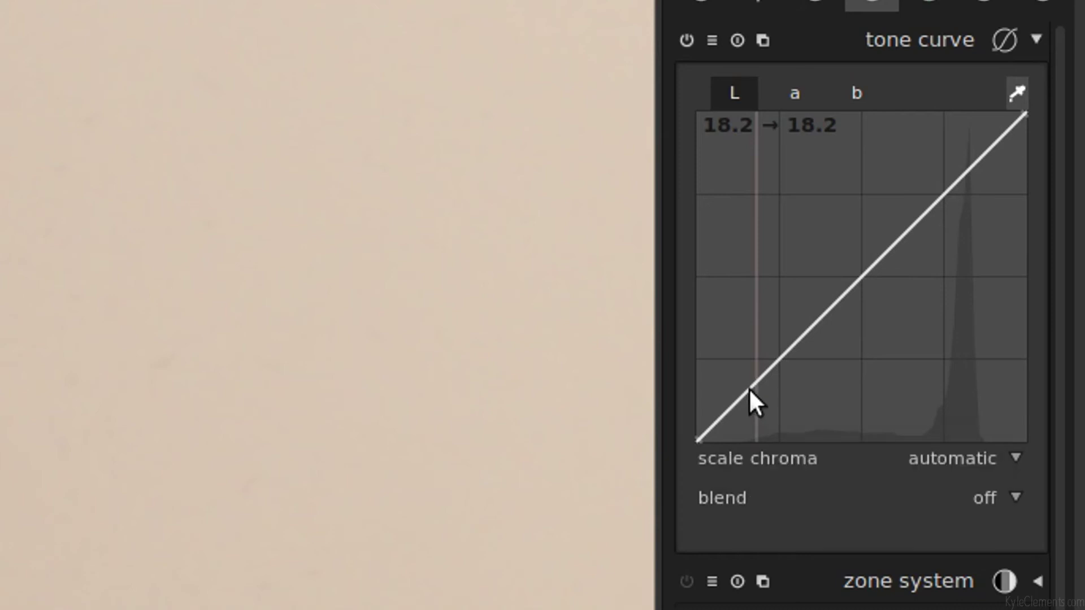
drag(753, 391, 756, 416)
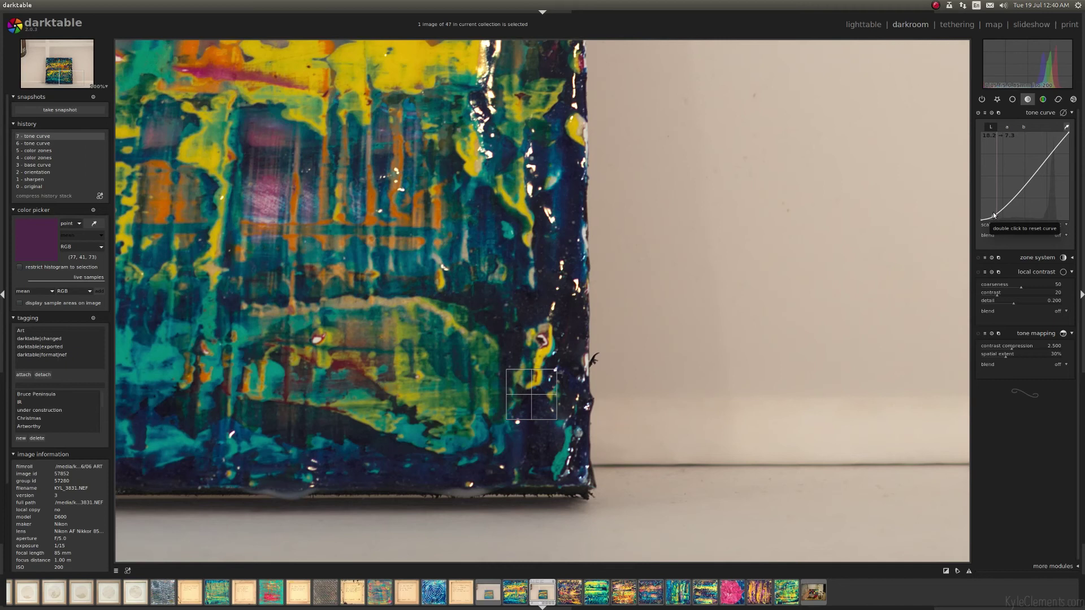
drag(993, 216, 997, 206)
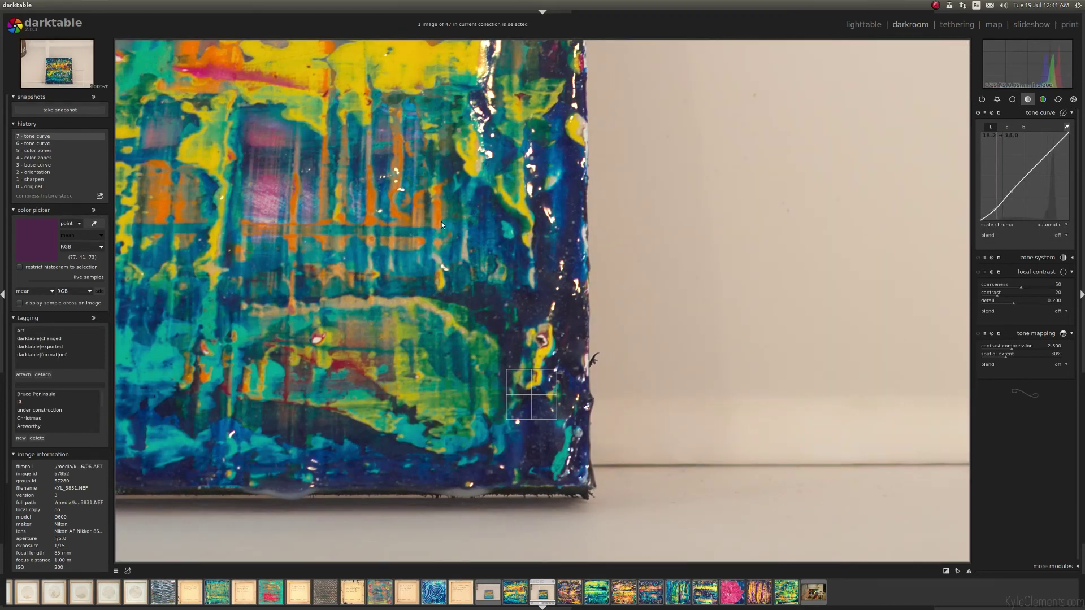
scroll(449, 246, up, 2)
scroll(449, 246, down, 3)
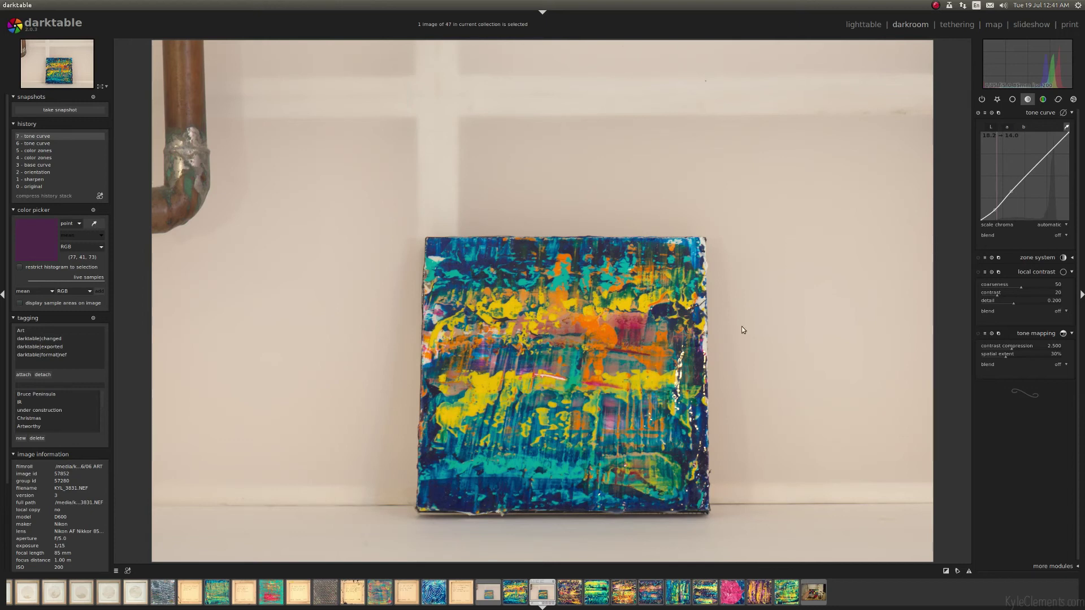
Set crop and rotate keystone to full and align its guides to the painting's corners
click(1013, 100)
click(1034, 276)
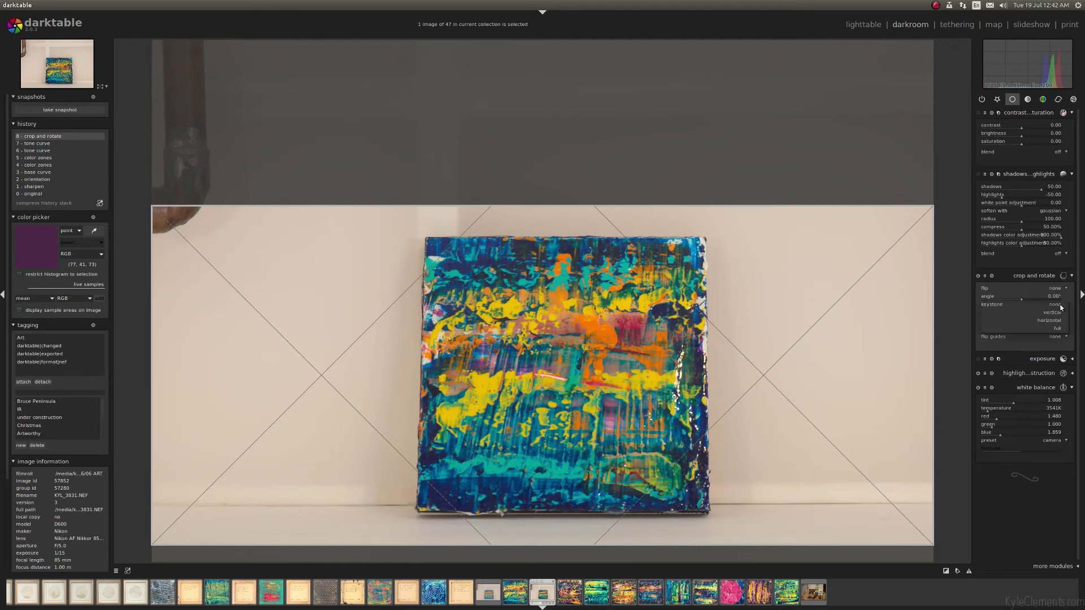
click(1062, 308)
click(1057, 332)
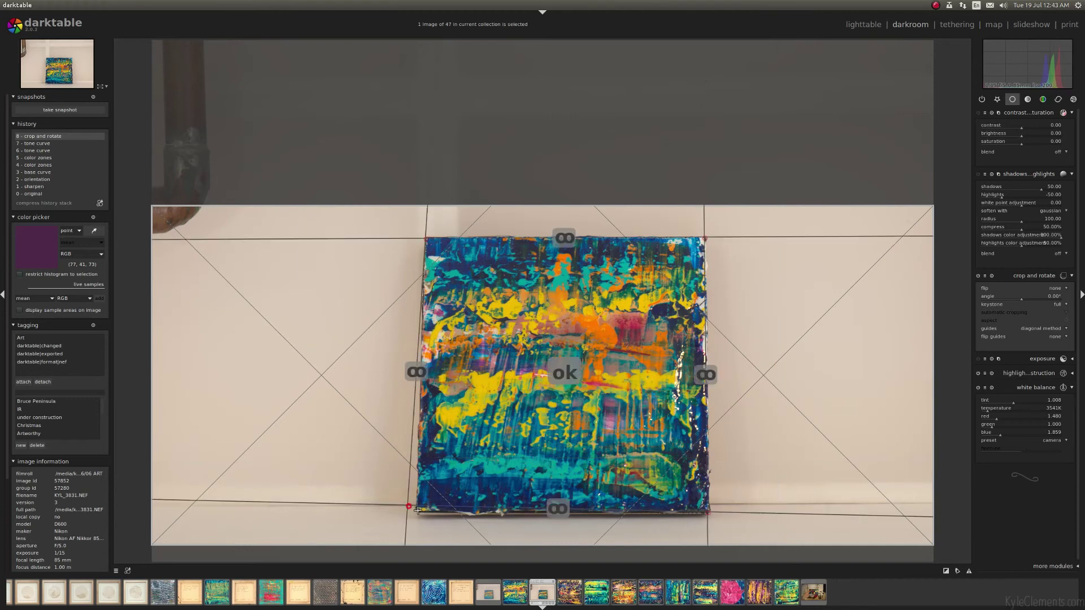
drag(419, 508, 417, 510)
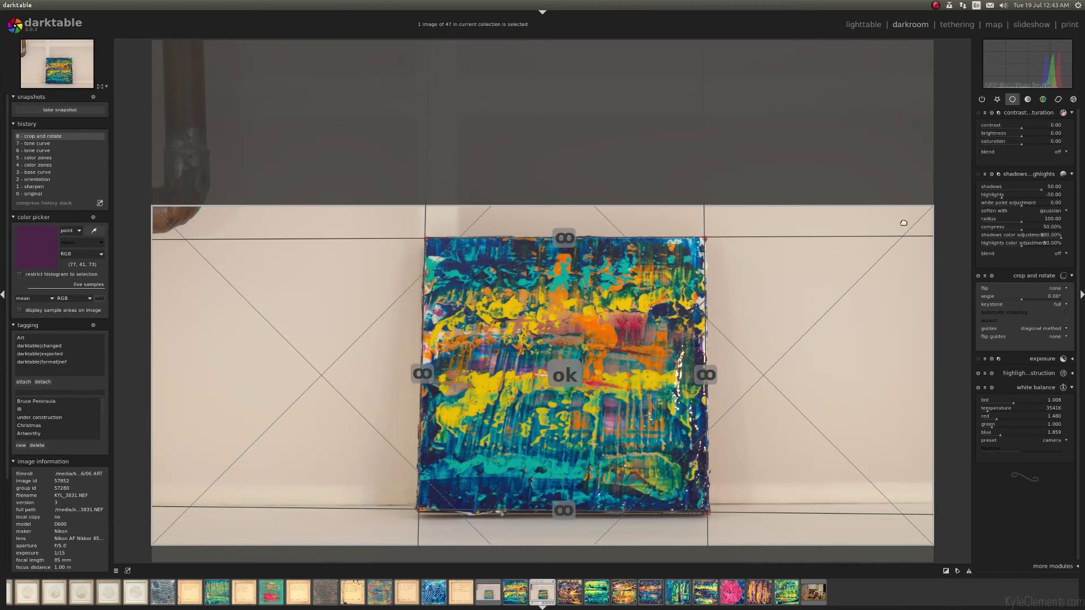
Apply the keystone correction and bring the crop's left and right edges in to the painting
click(1012, 100)
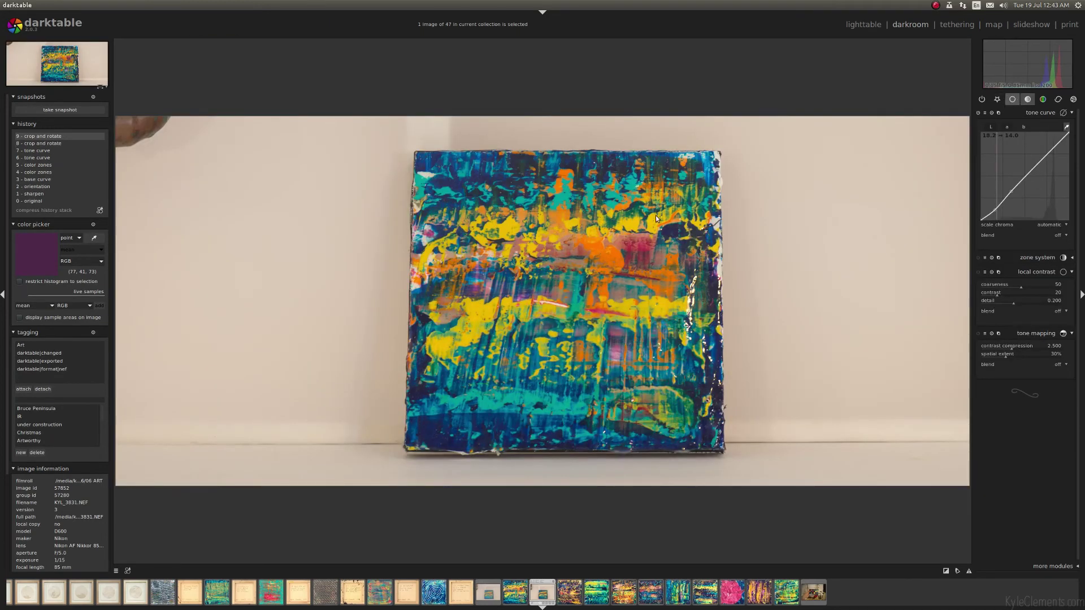
key(c)
mouse_move(695, 320)
mouse_down()
mouse_move(664, 317)
mouse_move(710, 317)
mouse_up()
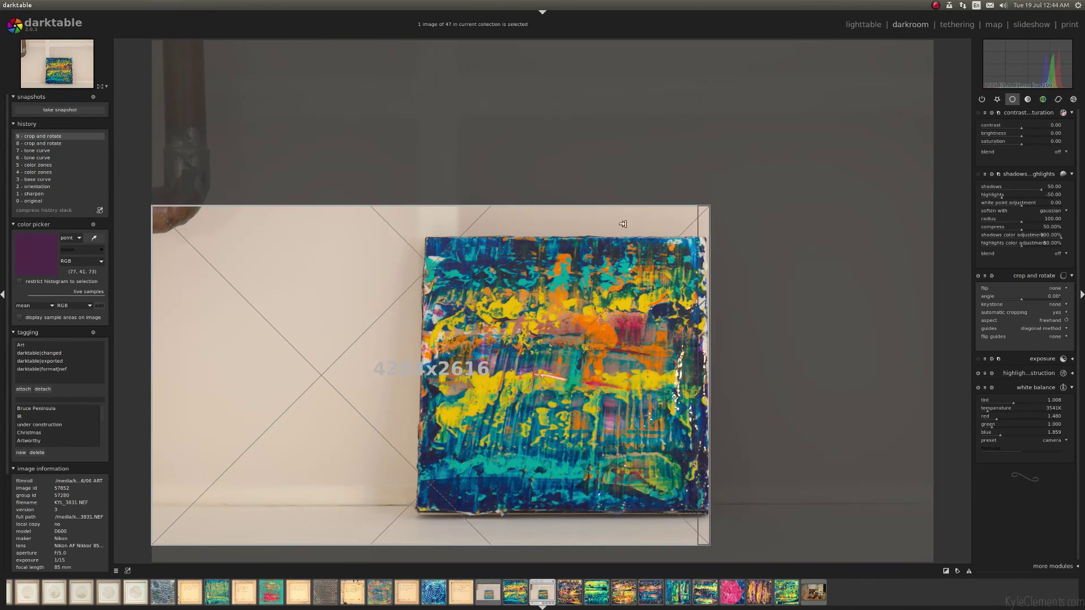
drag(616, 215, 840, 232)
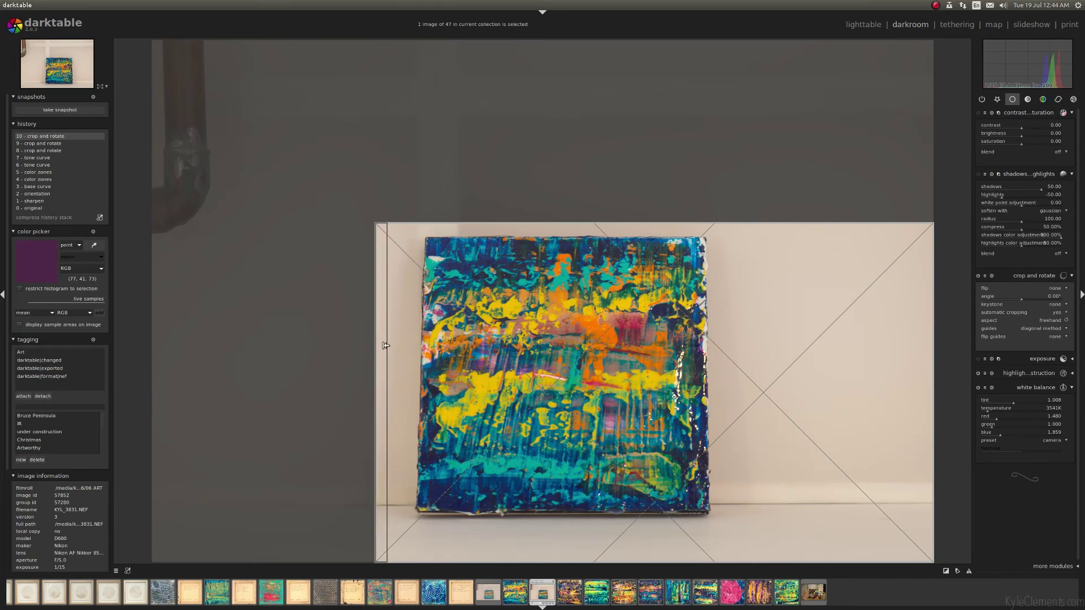
drag(396, 346, 433, 346)
drag(932, 350, 703, 360)
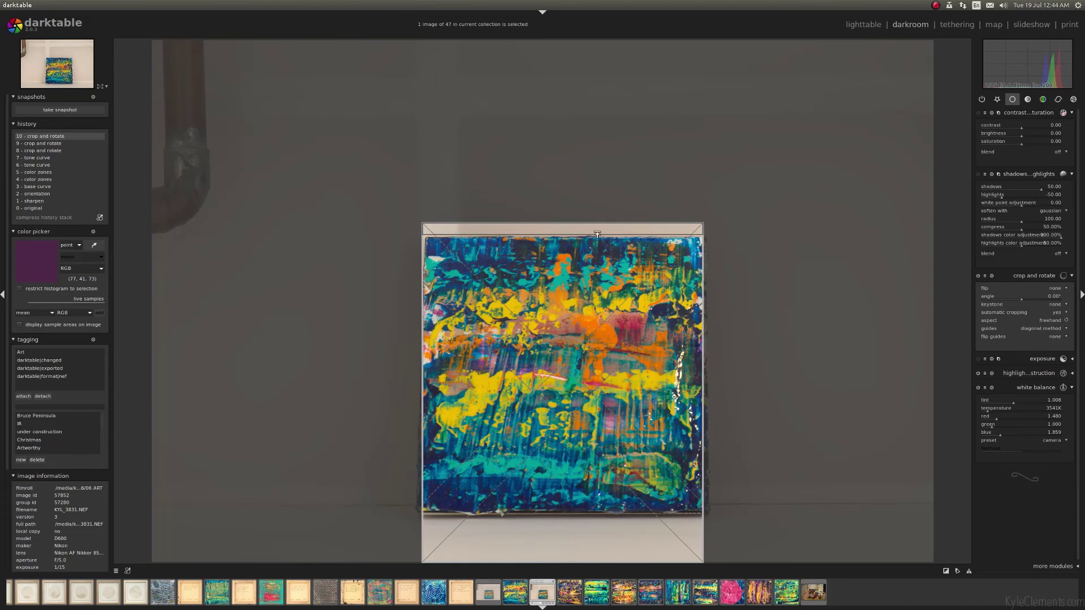
Lower the crop's top edge to the painting's border at 100% zoom and commit the crop
drag(591, 249, 574, 257)
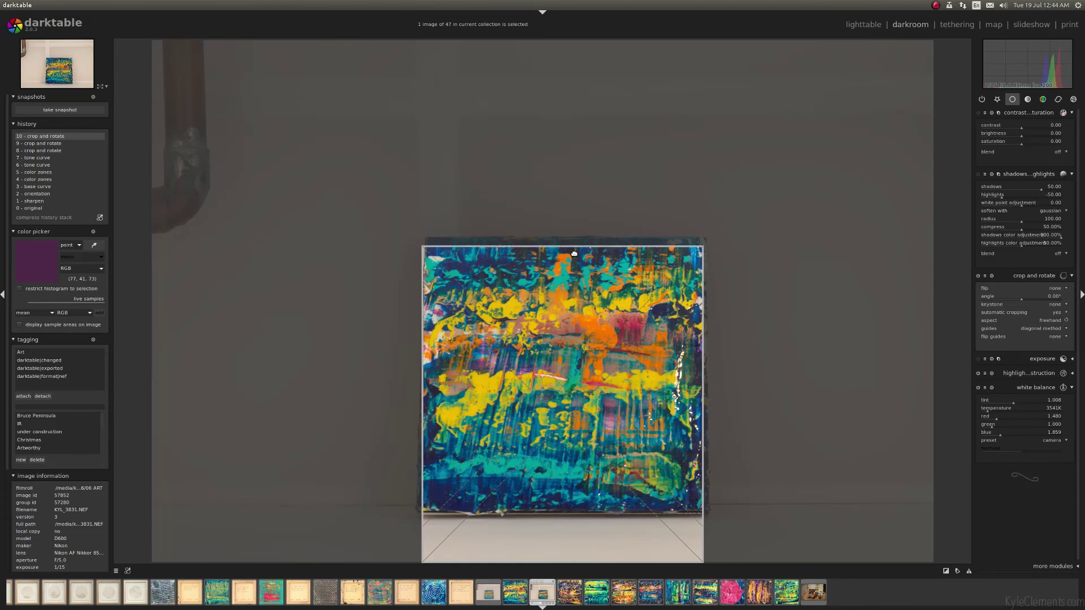
middle_click(700, 238)
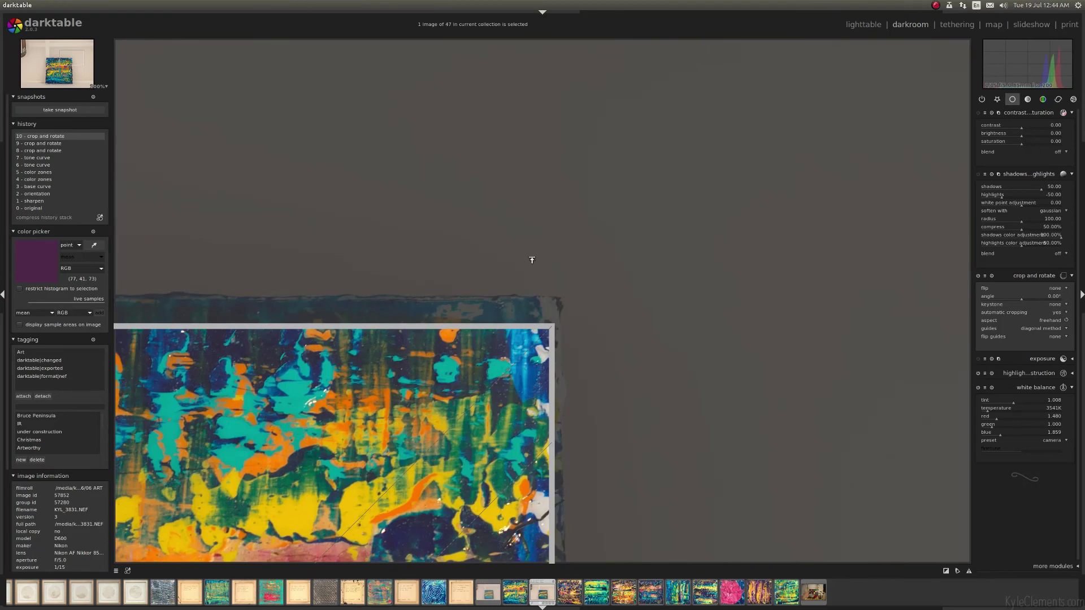
drag(452, 327, 447, 292)
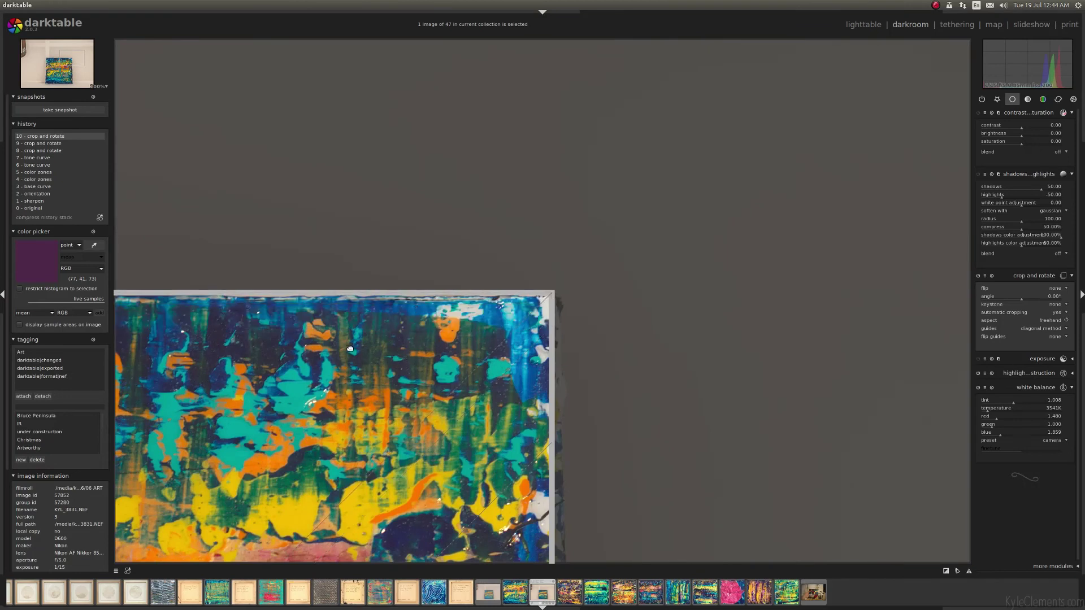
click(1023, 100)
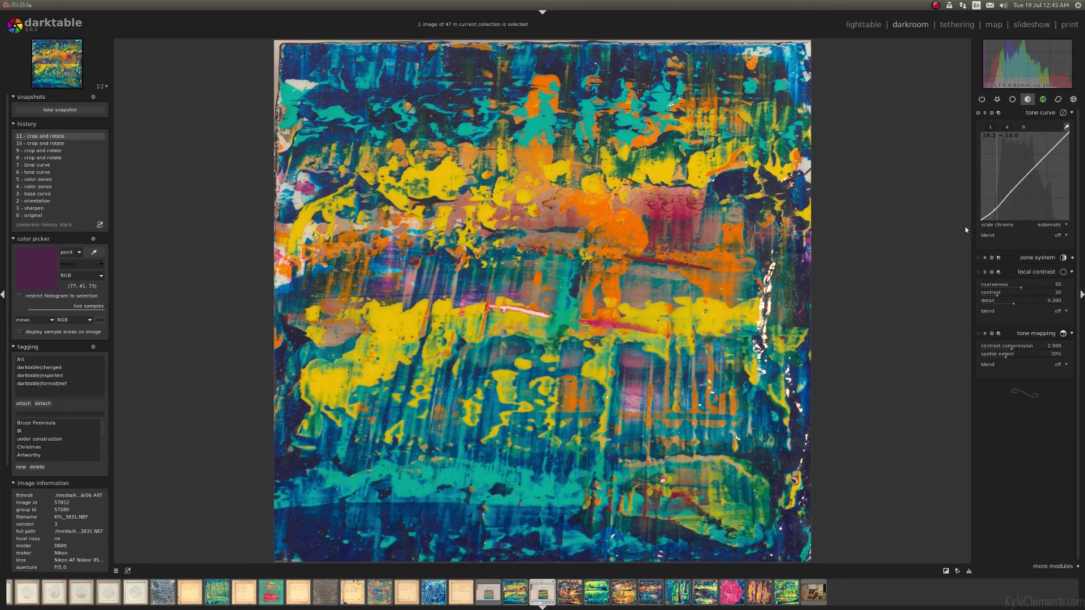
Turn on local contrast and lower its detail slider to -0.168
click(978, 272)
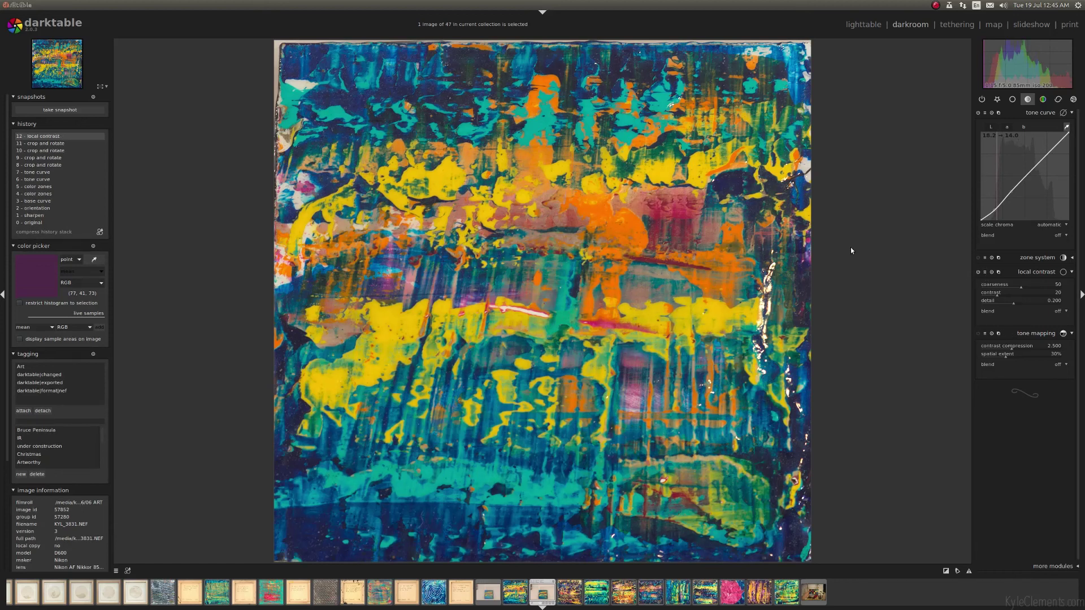
click(1005, 304)
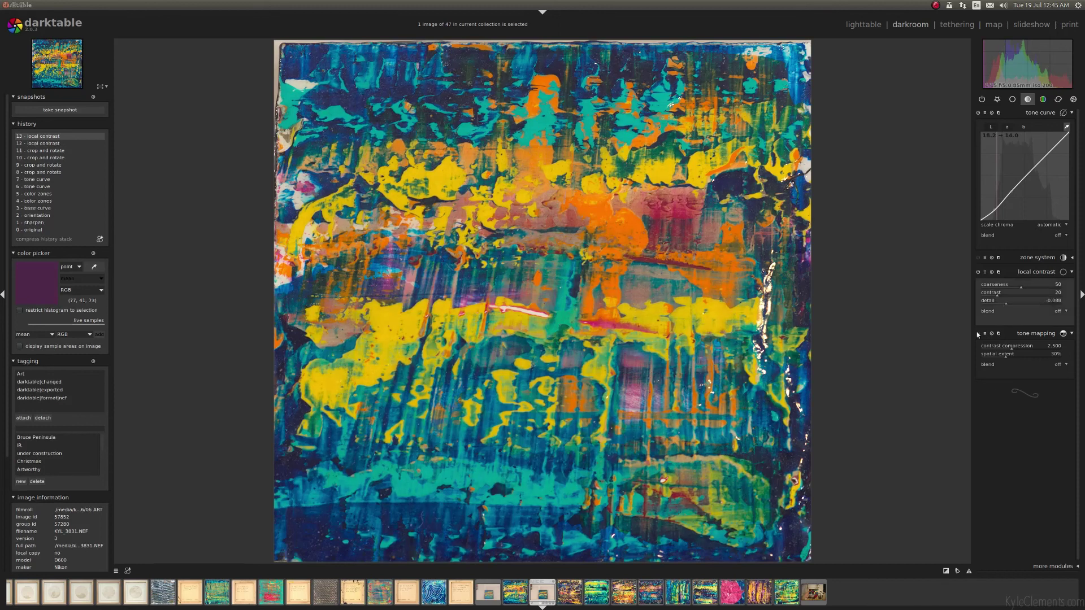
scroll(983, 301, down, 4)
Briefly view the colour-chart photo and the edited painting in darkroom, then return to the lighttable grid
click(863, 26)
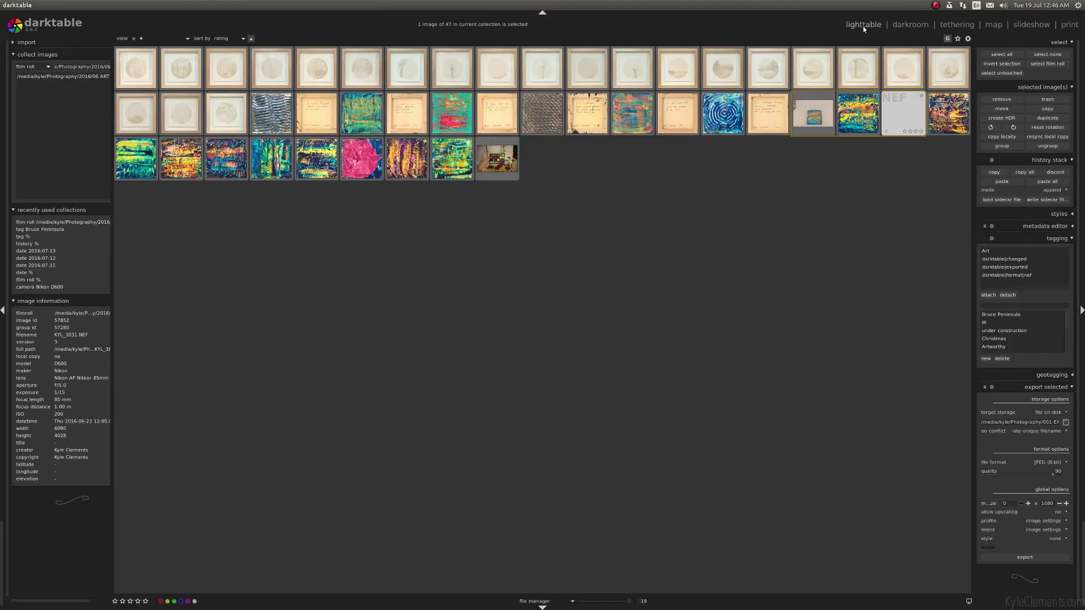
click(497, 162)
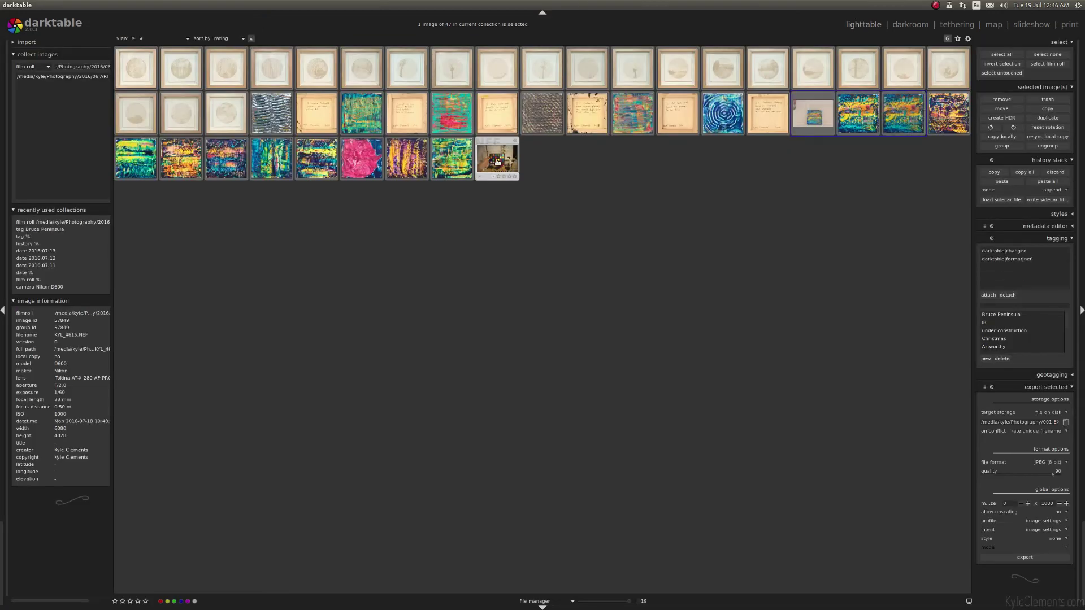
key(d)
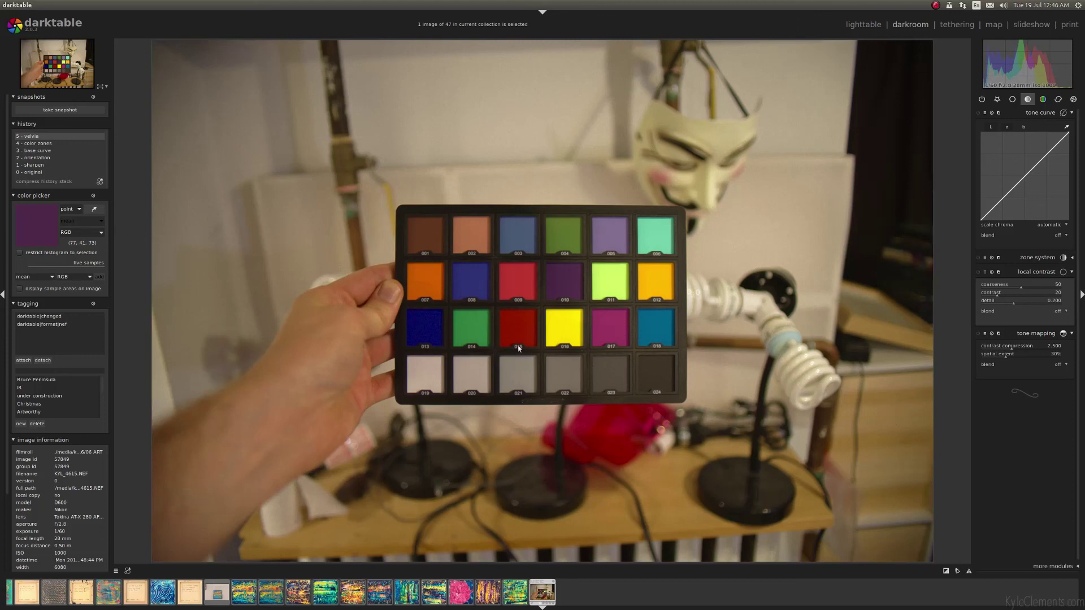
click(862, 26)
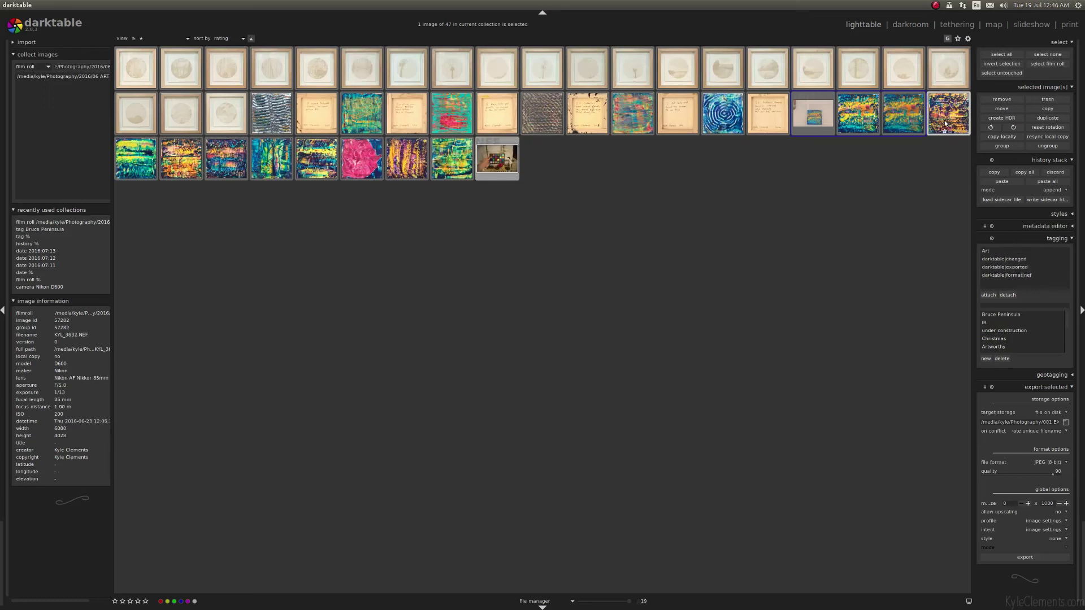
double_click(897, 117)
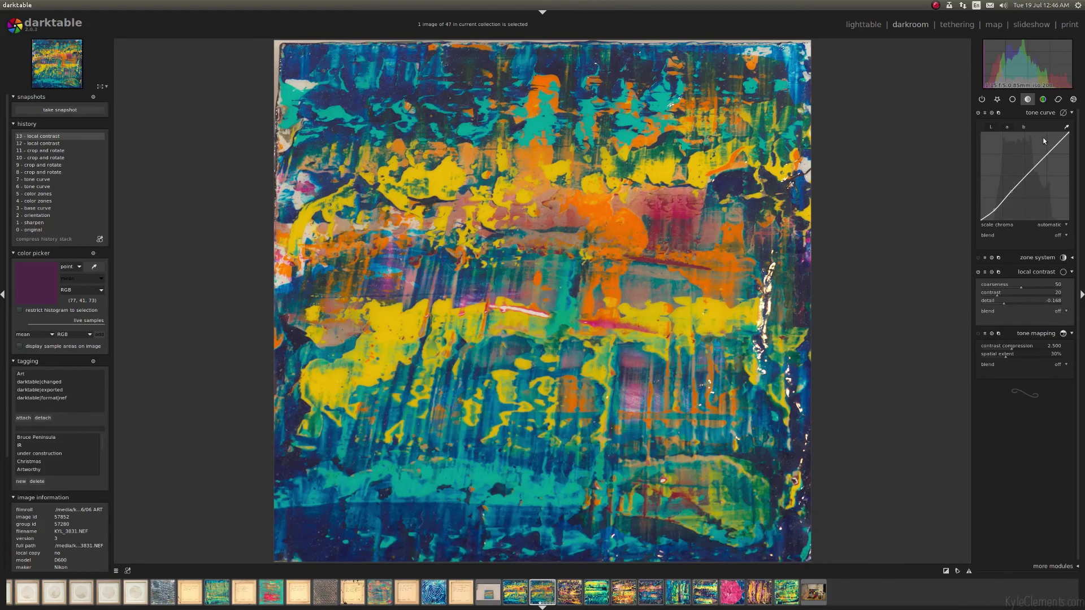
click(865, 33)
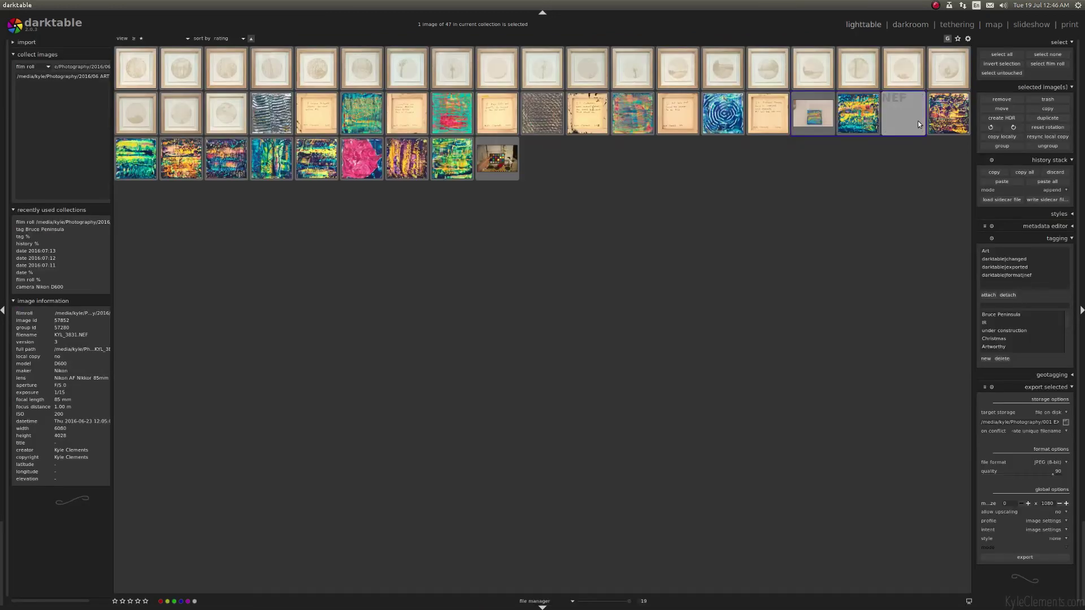